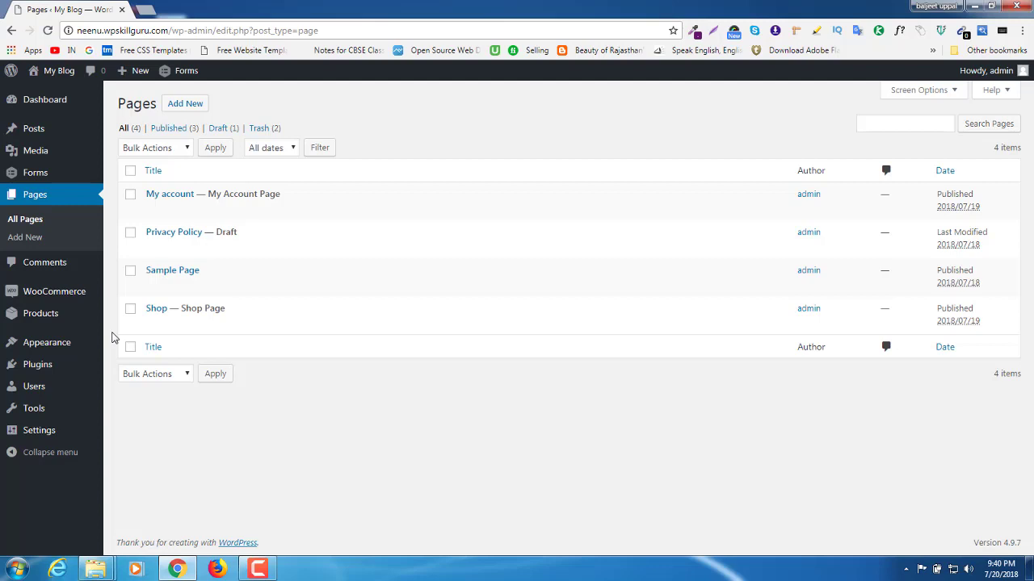
Open the WooCommerce status page and review the WordPress environment section, highlighting the memory limit and WordPress version
mouse_move(58, 298)
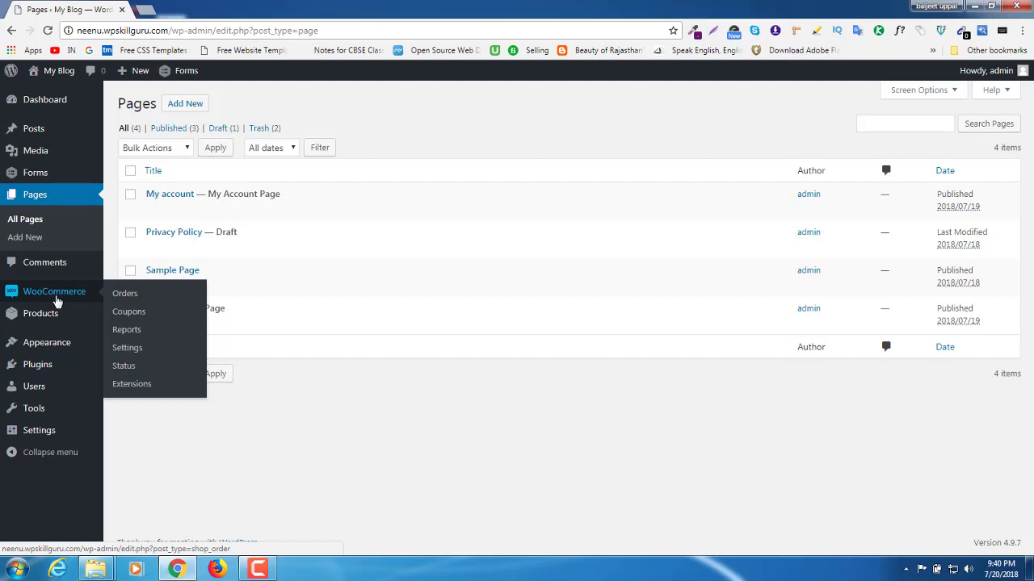
left_click(125, 368)
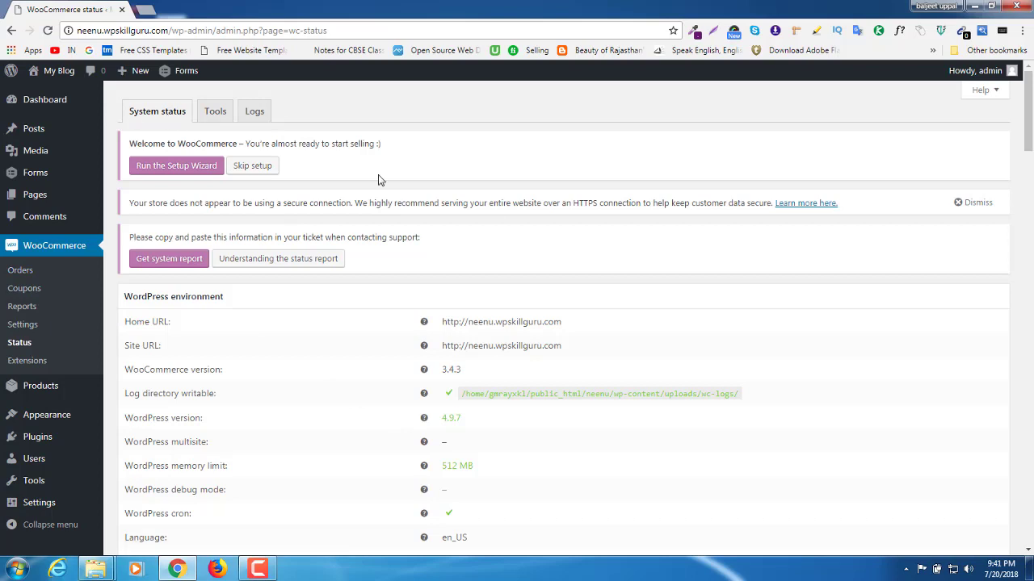
scroll(420, 243, "down", 2)
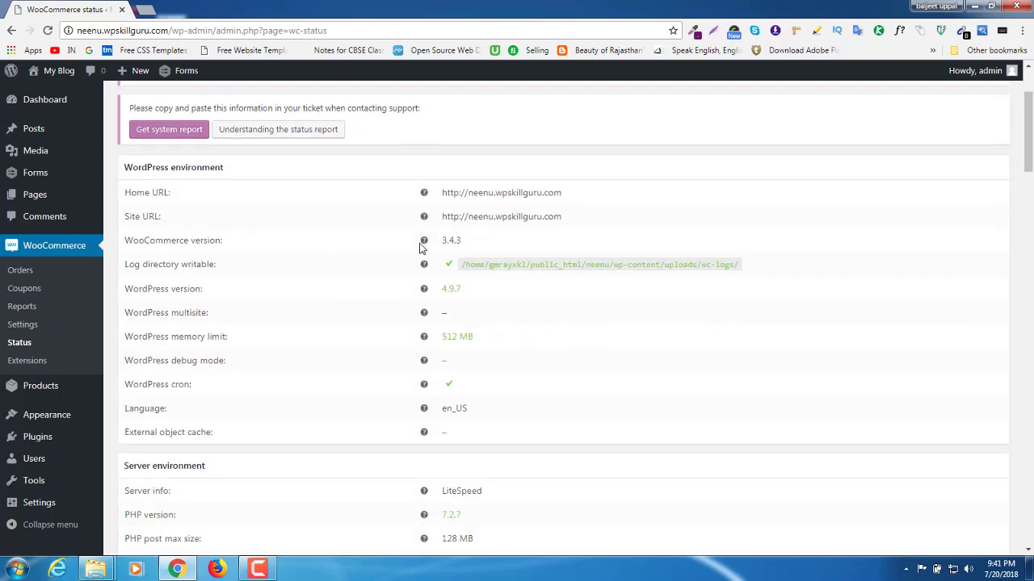
mouse_move(420, 247)
left_click_drag(479, 342, 443, 346)
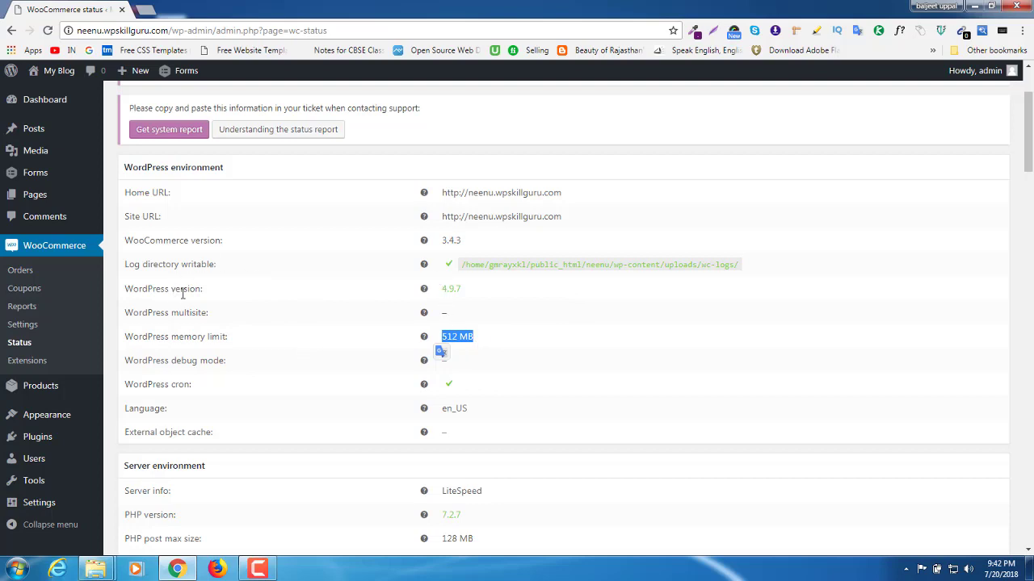
left_click_drag(485, 301, 433, 297)
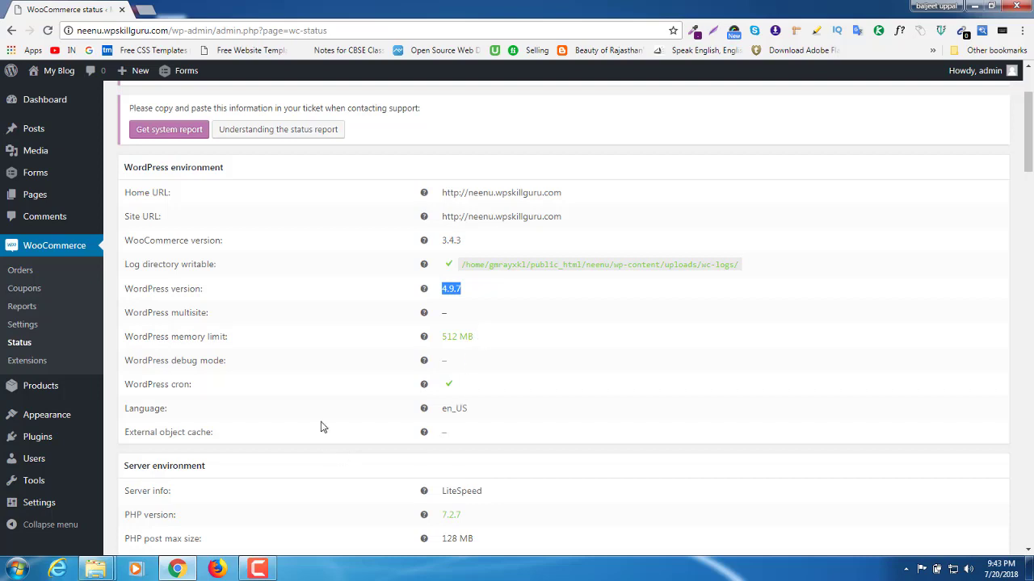
Review the Server environment section of the system status, highlighting the PHP version and reading through the remaining server checks
scroll(345, 386, "down", 2)
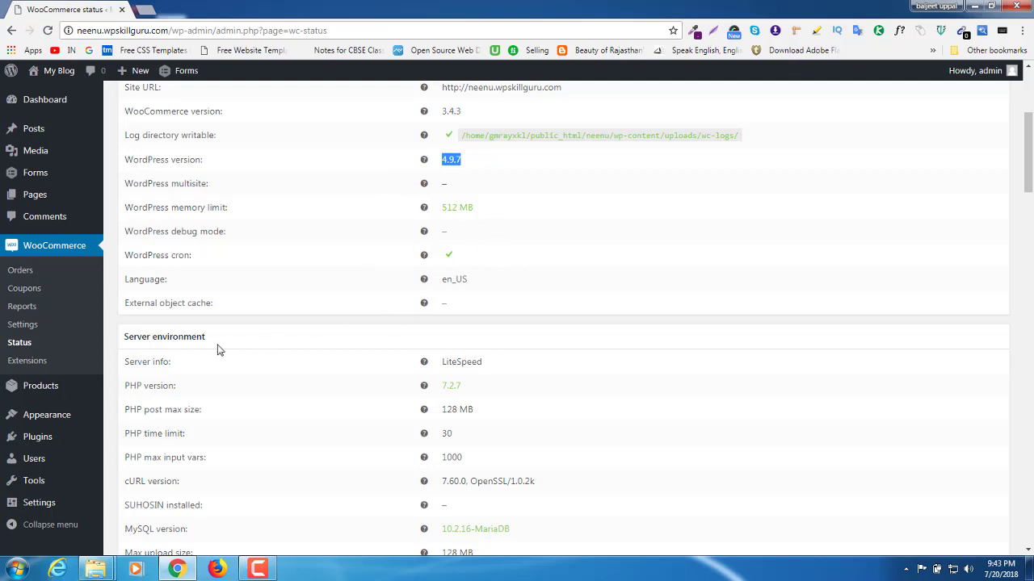
scroll(217, 347, "down", 1)
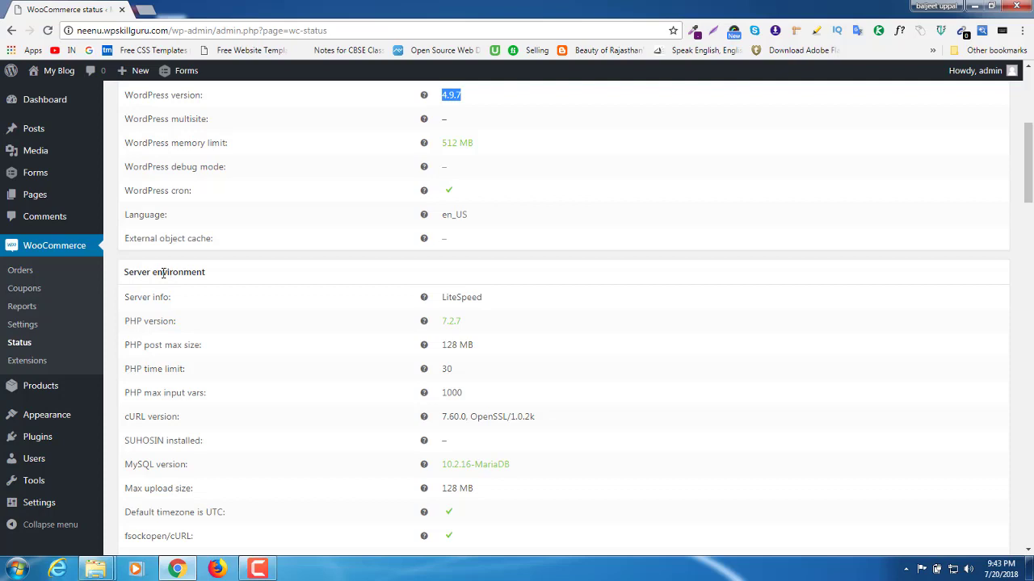
scroll(590, 403, "down", 1)
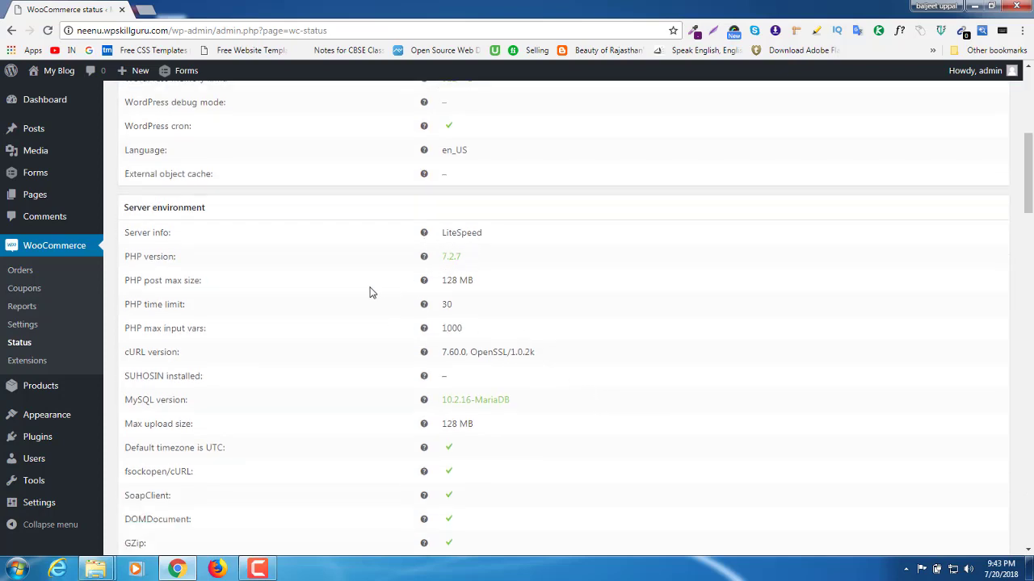
left_click_drag(462, 258, 441, 257)
scroll(431, 342, "down", 1)
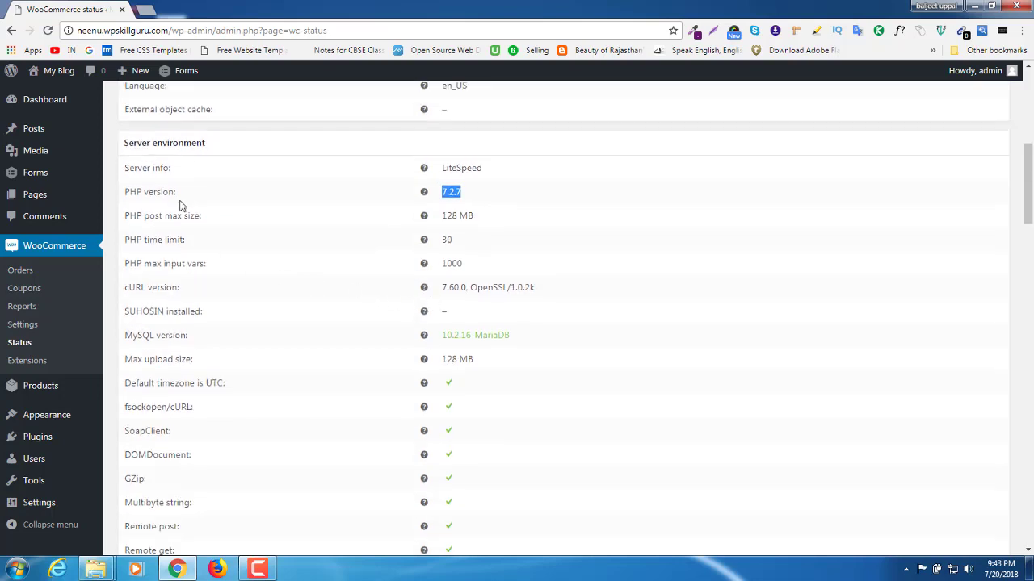
scroll(448, 365, "down", 3)
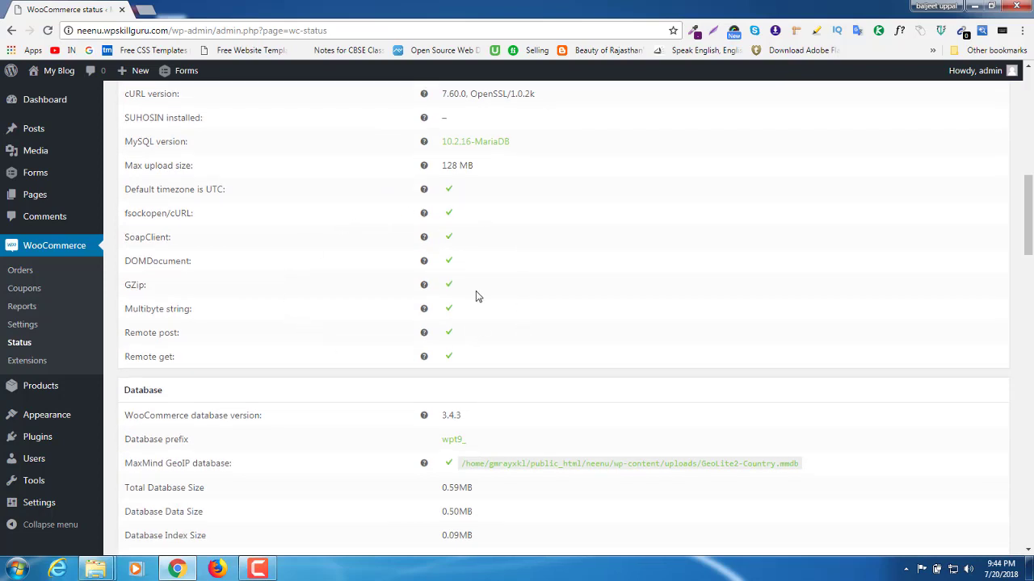
scroll(468, 295, "up", 1)
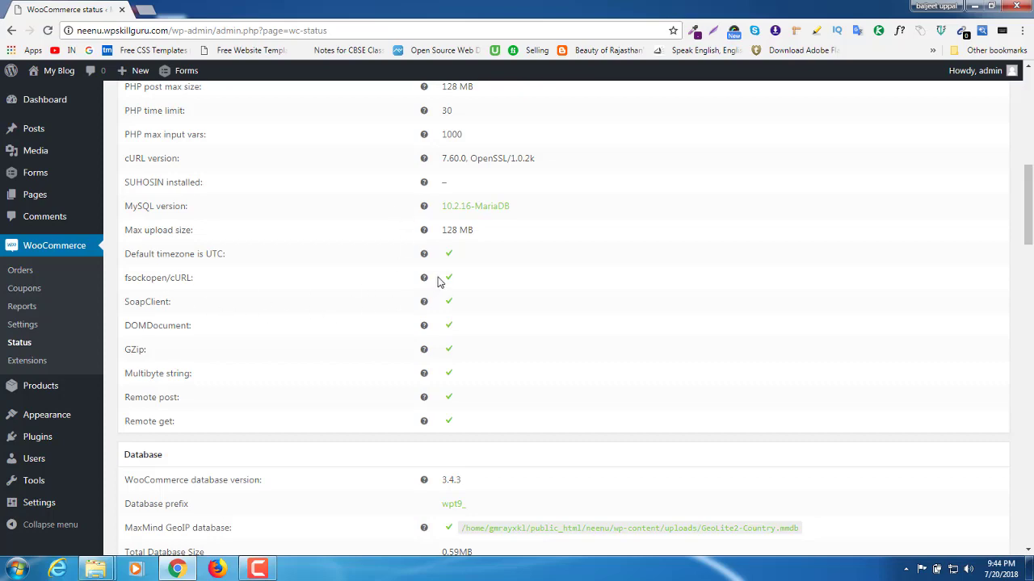
Examine the Database section of the system status, including the database sizes and the list of tables
scroll(448, 276, "down", 3)
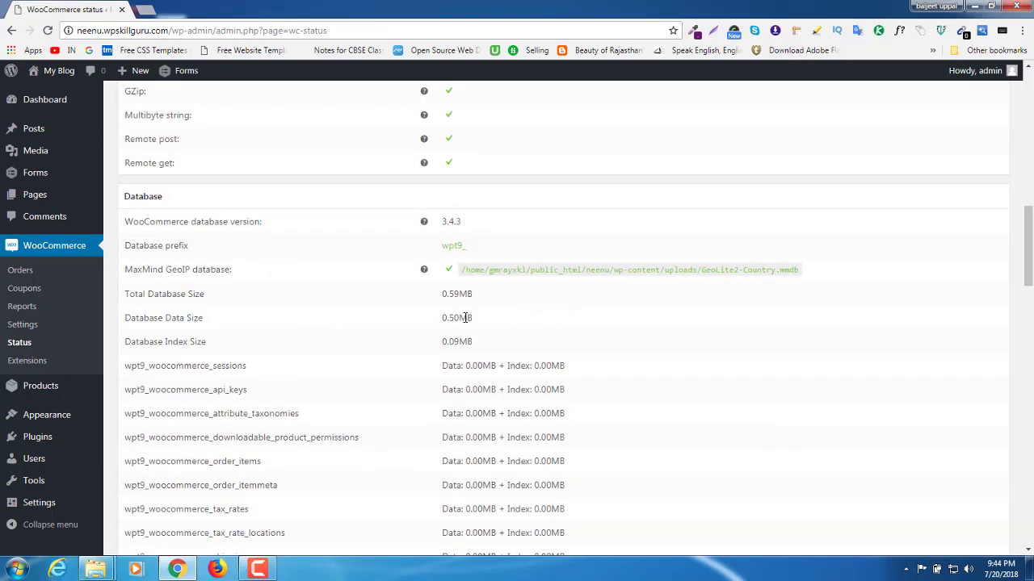
scroll(386, 258, "down", 2)
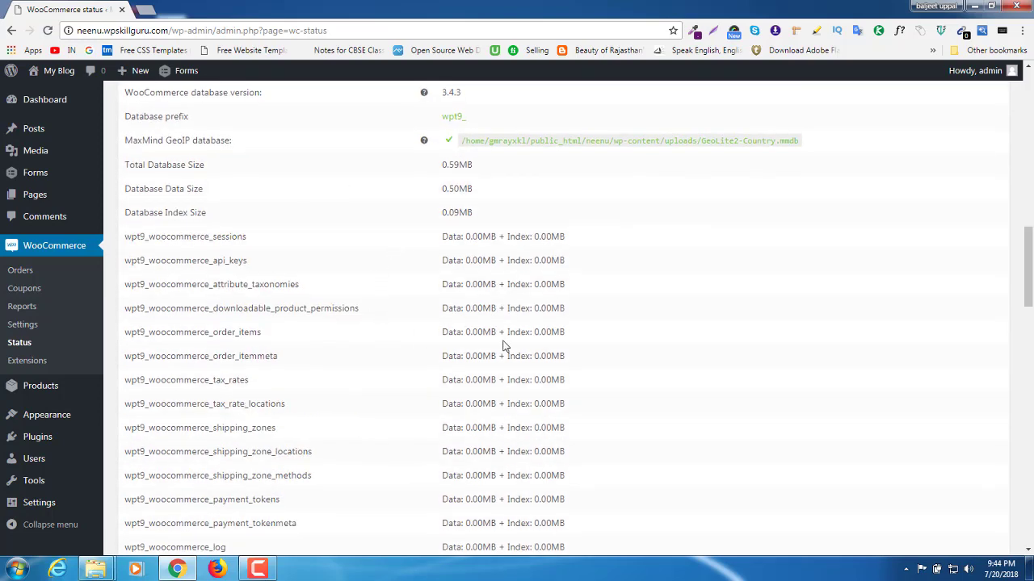
scroll(546, 314, "down", 4)
scroll(547, 317, "down", 8)
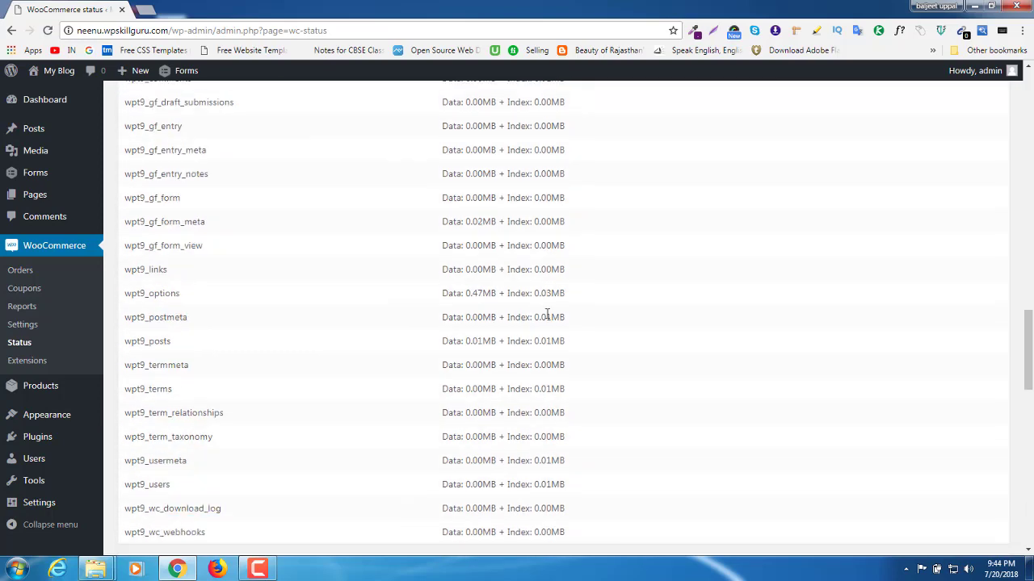
Examine the Post Type Counts and Security sections, highlighting the Security heading and HTTPS in the secure connection entry
scroll(547, 318, "up", 3)
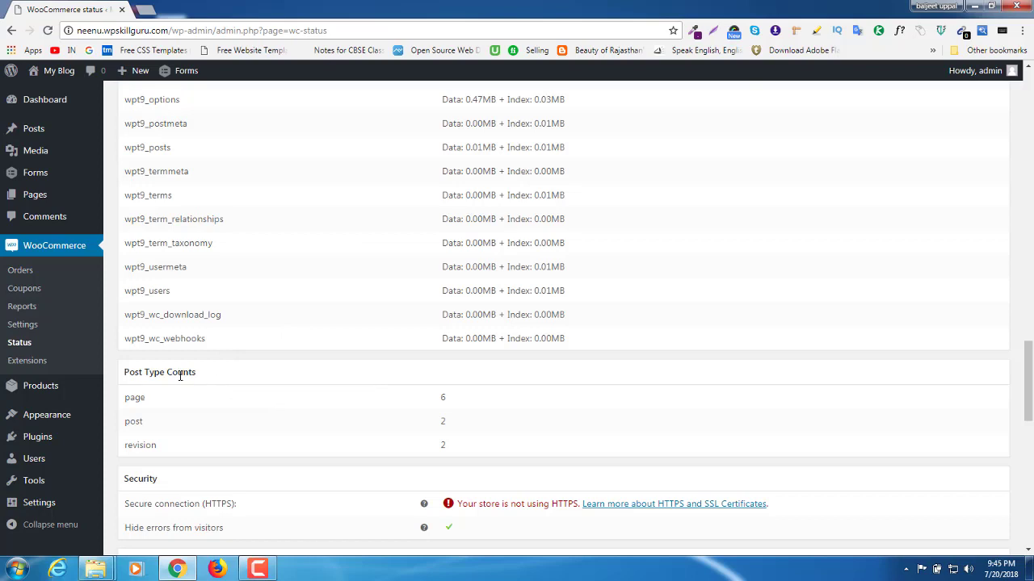
scroll(444, 448, "down", 1)
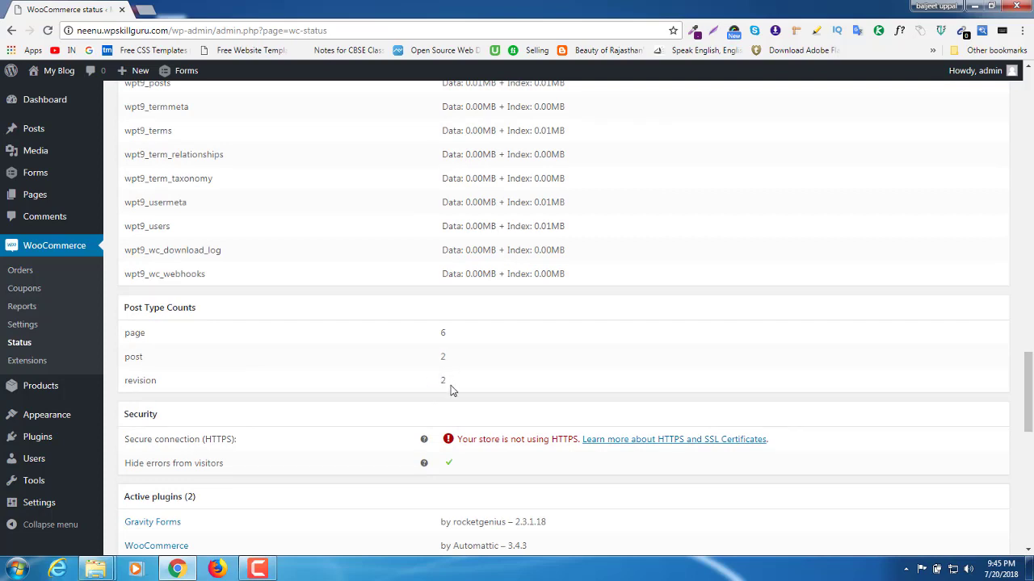
scroll(465, 378, "down", 3)
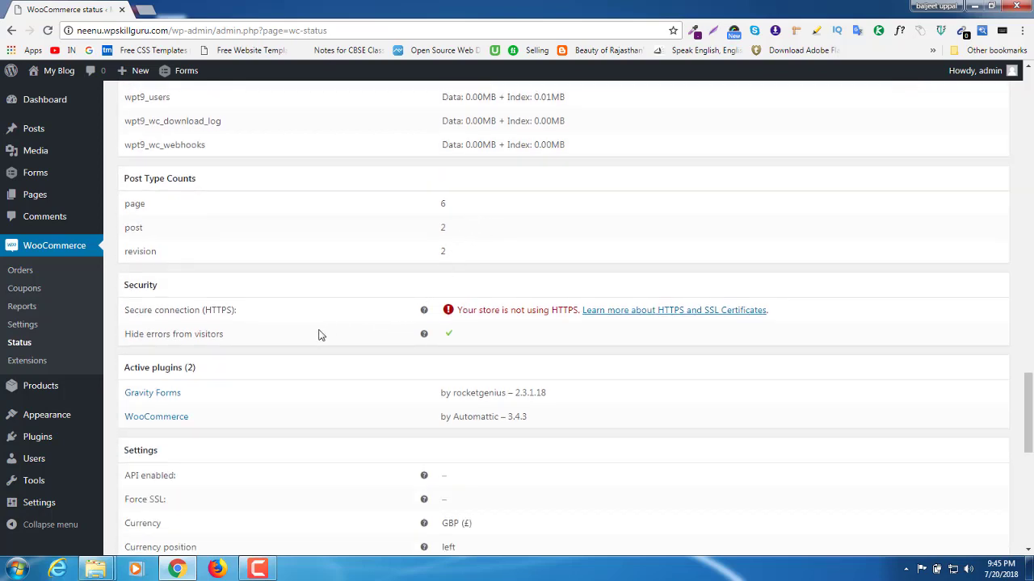
left_click_drag(161, 288, 123, 287)
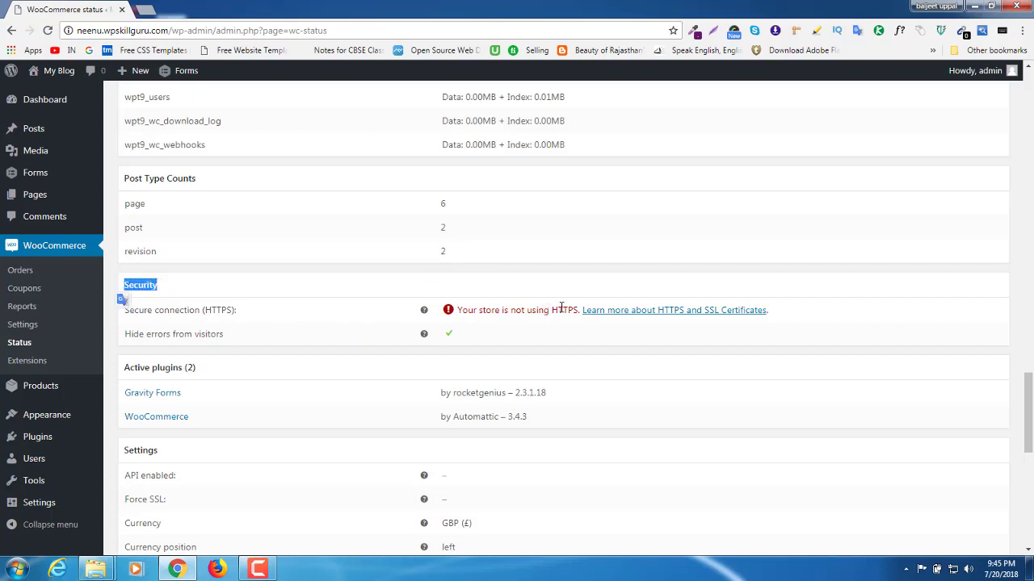
left_click_drag(553, 310, 577, 313)
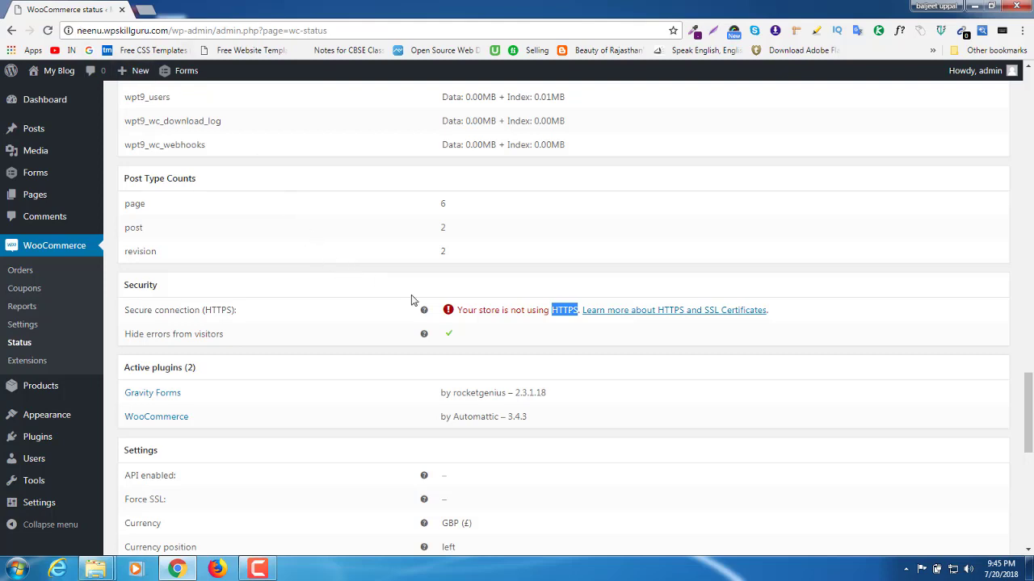
Review the Active plugins list and the store Settings section of the system status, highlighting the Settings heading
scroll(413, 300, "down", 2)
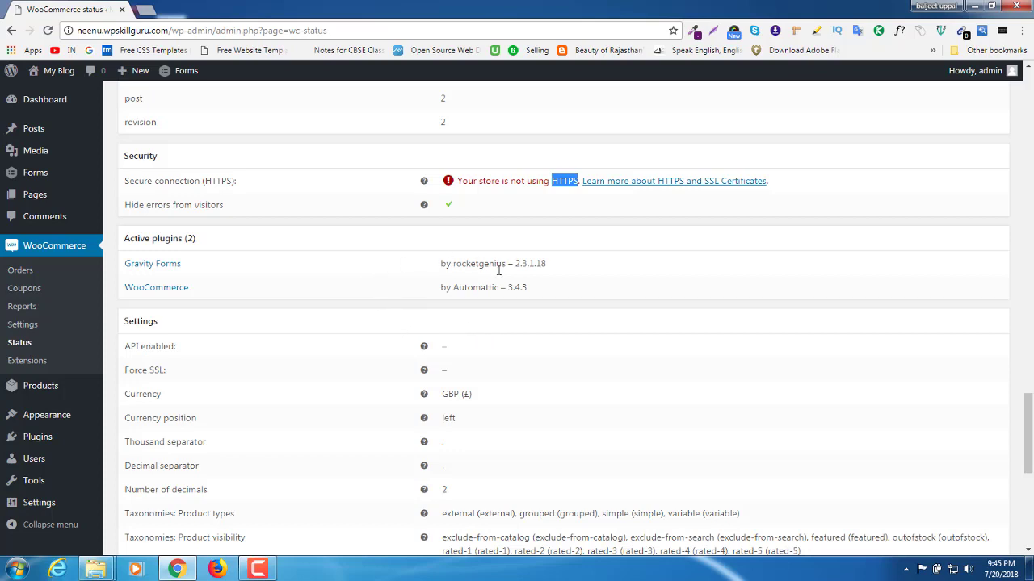
scroll(488, 324, "down", 3)
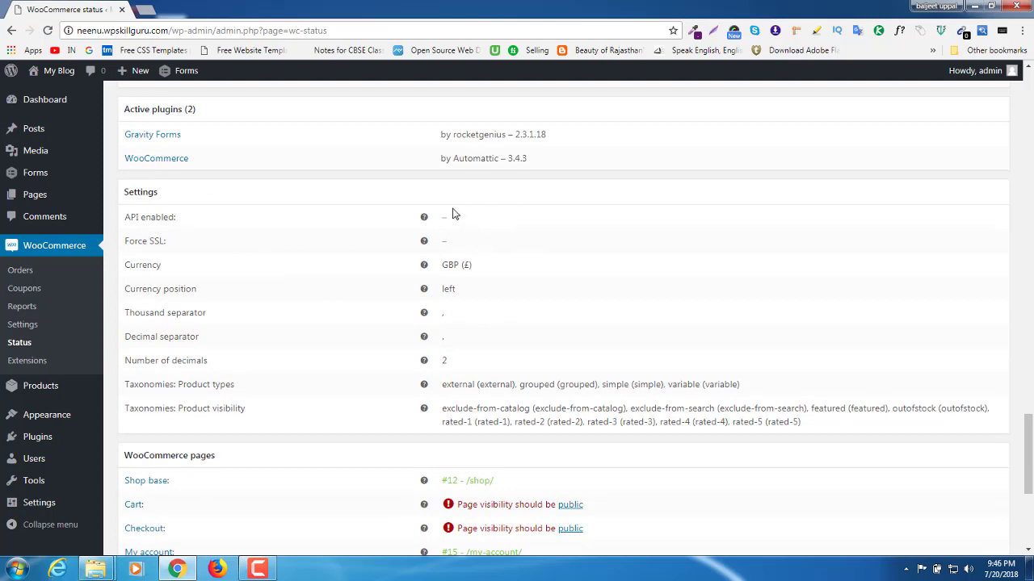
scroll(452, 218, "down", 3)
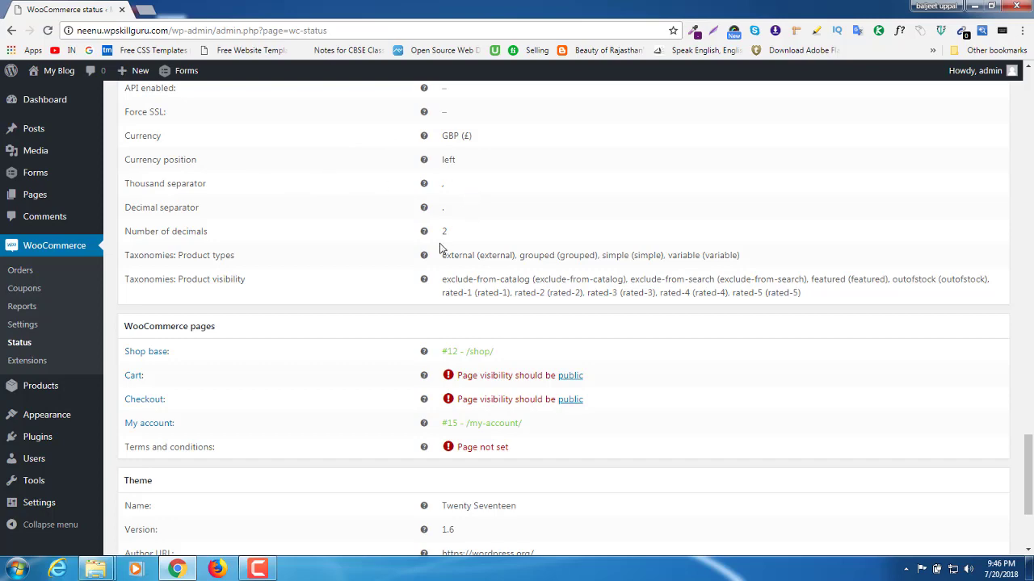
scroll(440, 238, "down", 3)
scroll(383, 194, "up", 3)
scroll(380, 155, "up", 1)
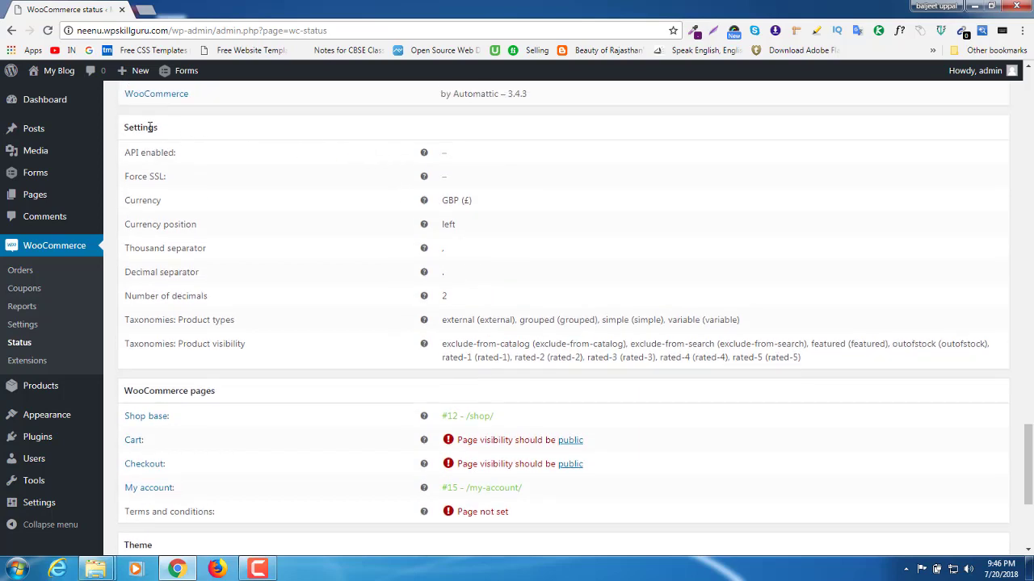
left_click_drag(161, 133, 120, 130)
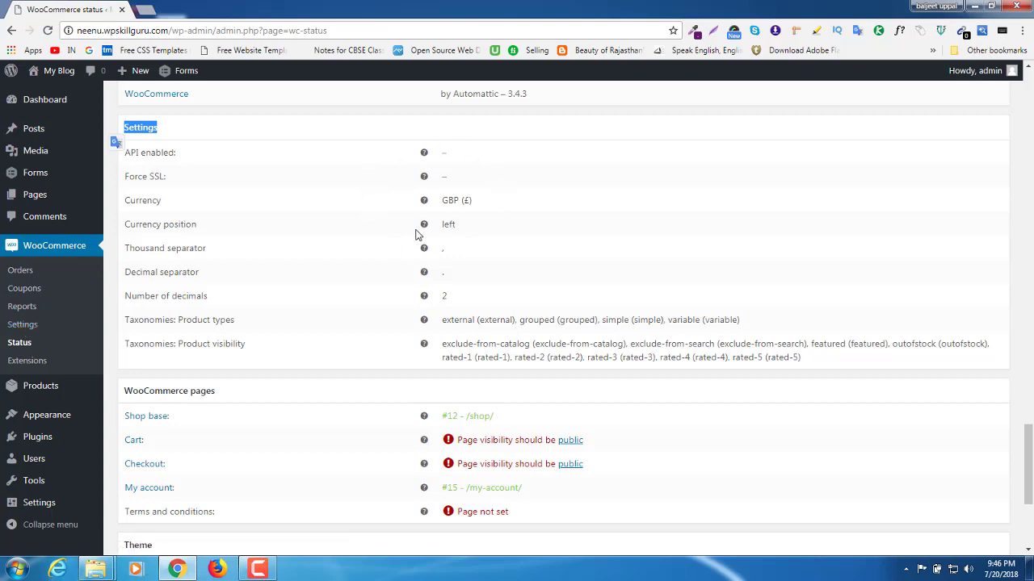
Check the shop and my-account entries under WooCommerce pages against the All Pages list opened in a new tab, and return to the status report
scroll(403, 266, "down", 2)
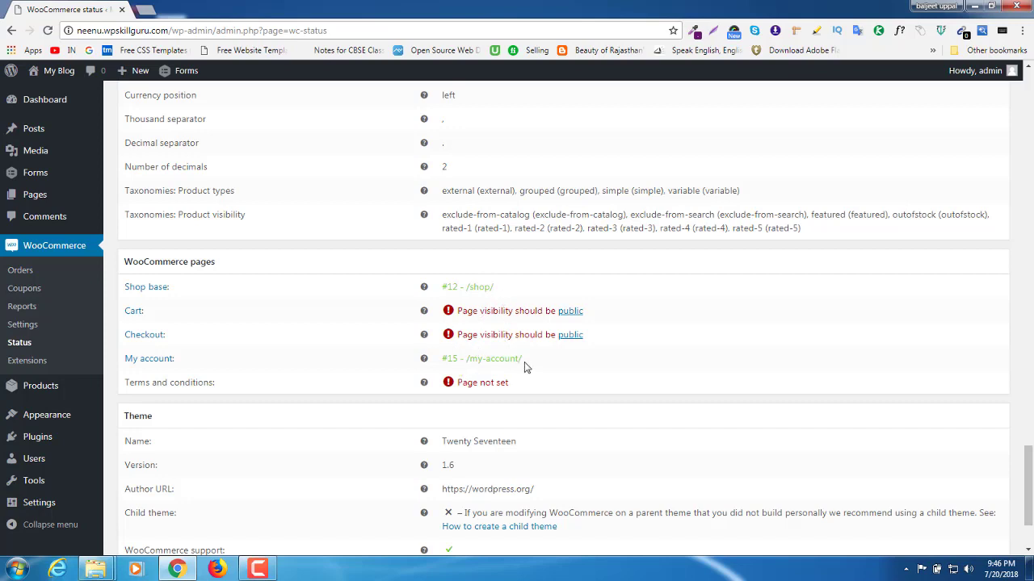
left_click_drag(521, 363, 464, 360)
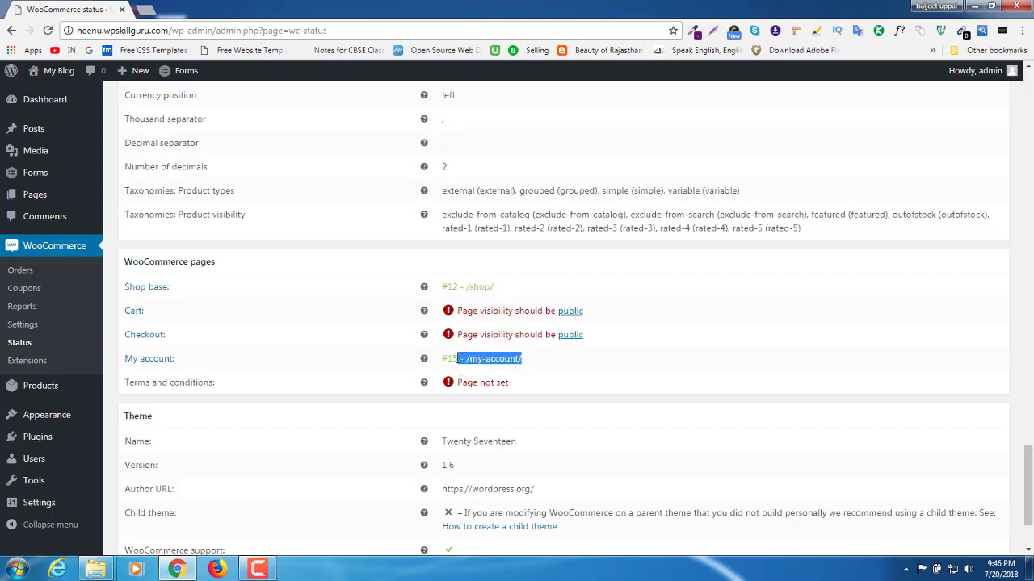
left_click_drag(501, 288, 473, 287)
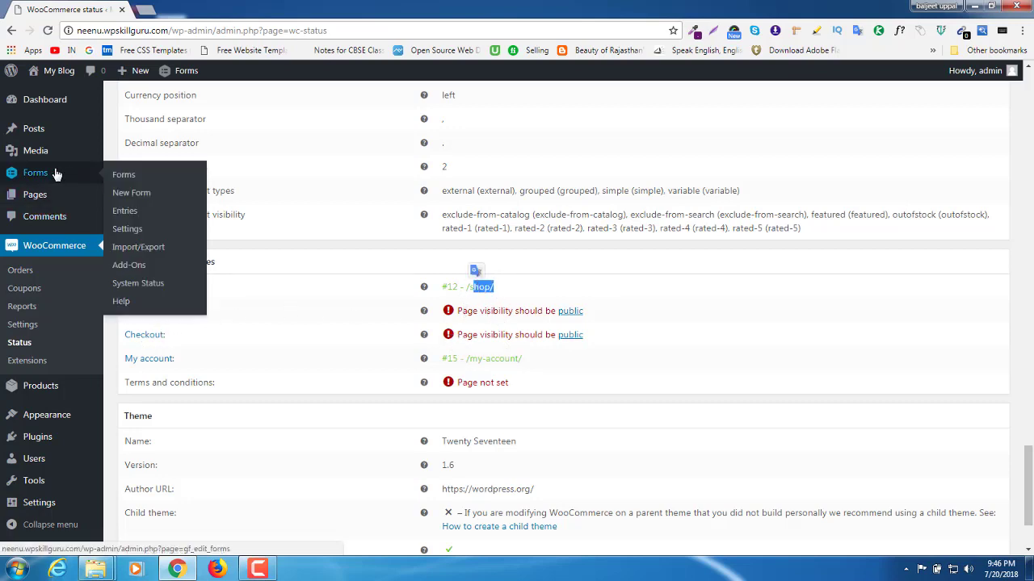
mouse_move(49, 208)
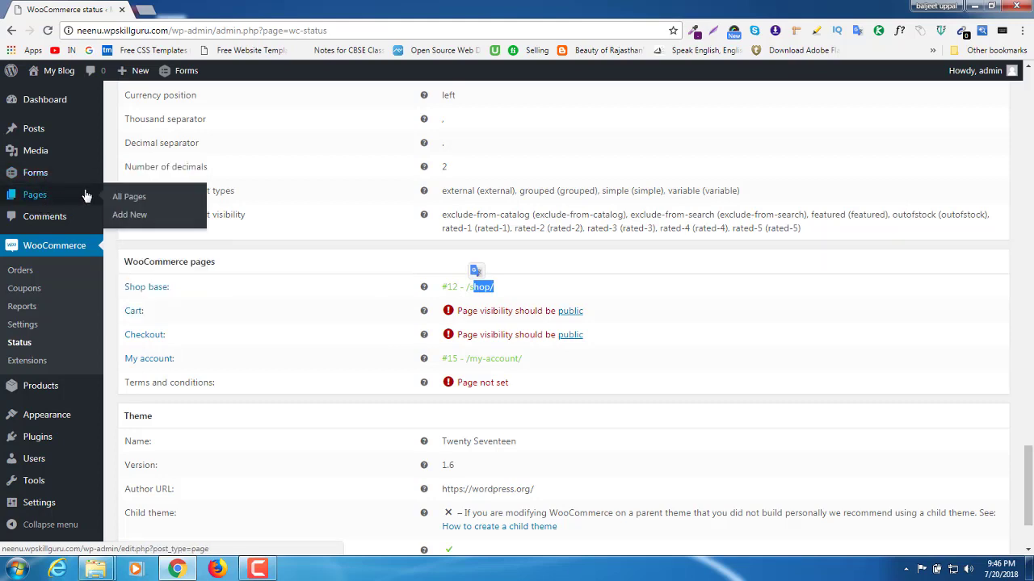
right_click(128, 202)
left_click(161, 207)
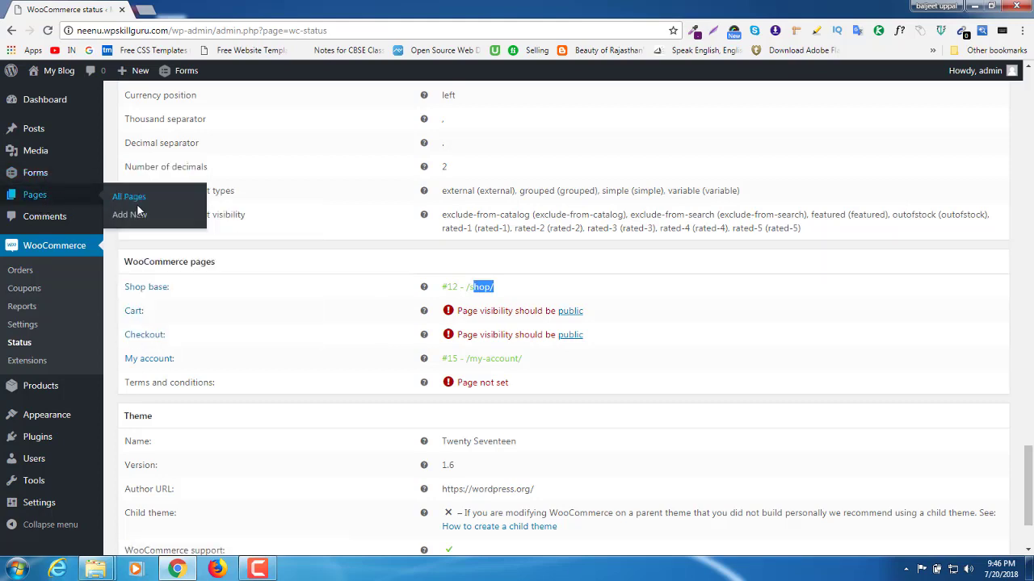
left_click(191, 9)
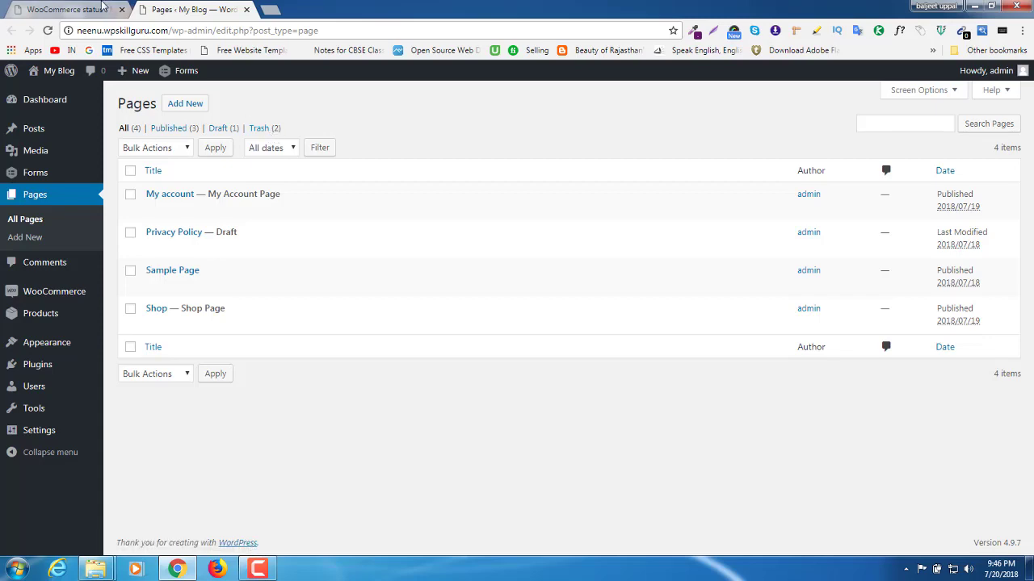
left_click(72, 9)
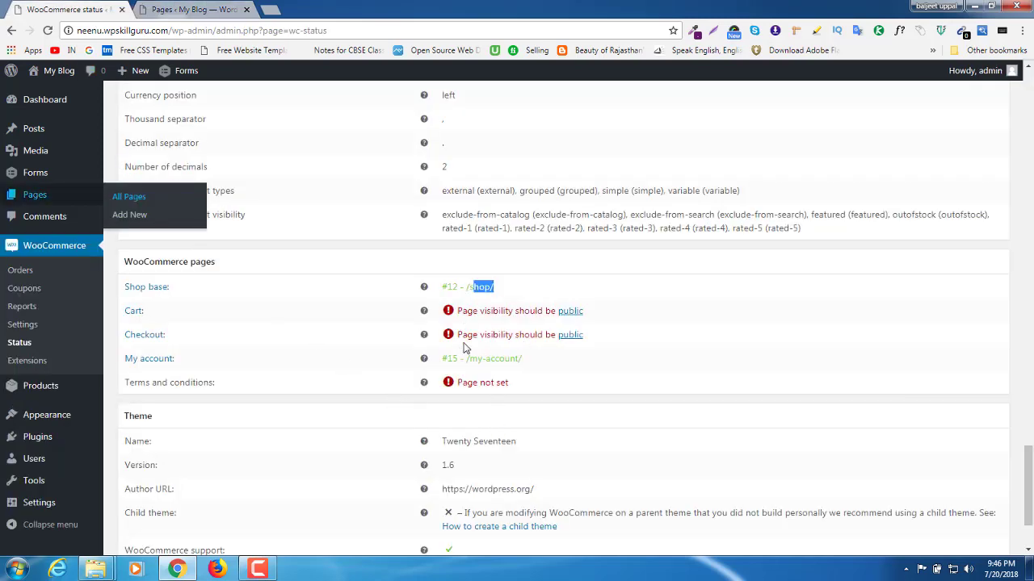
Review the Theme and Templates sections at the end of the status report and return to its beginning
scroll(520, 349, "down", 3)
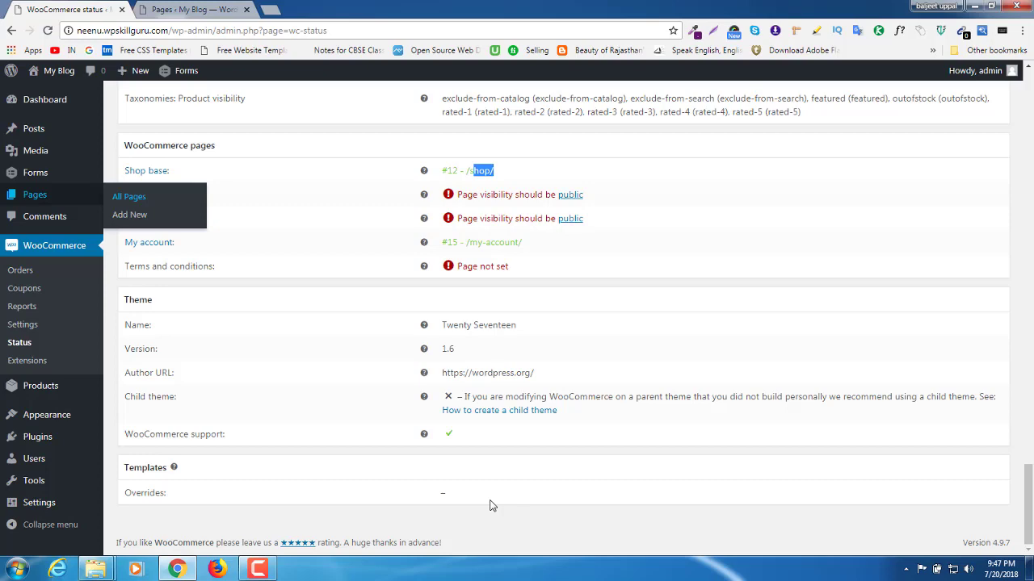
scroll(490, 506, "up", 15)
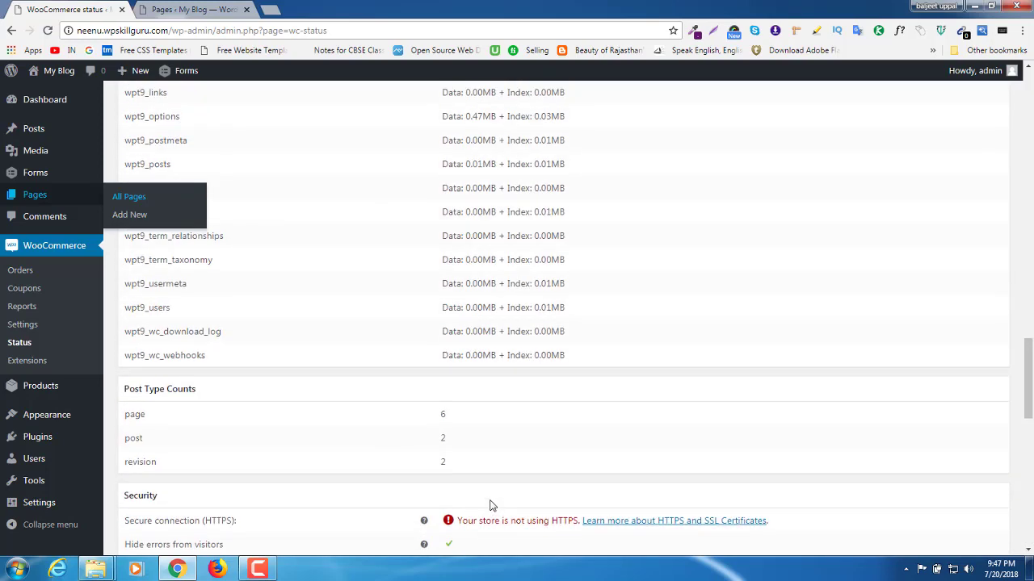
scroll(490, 506, "up", 13)
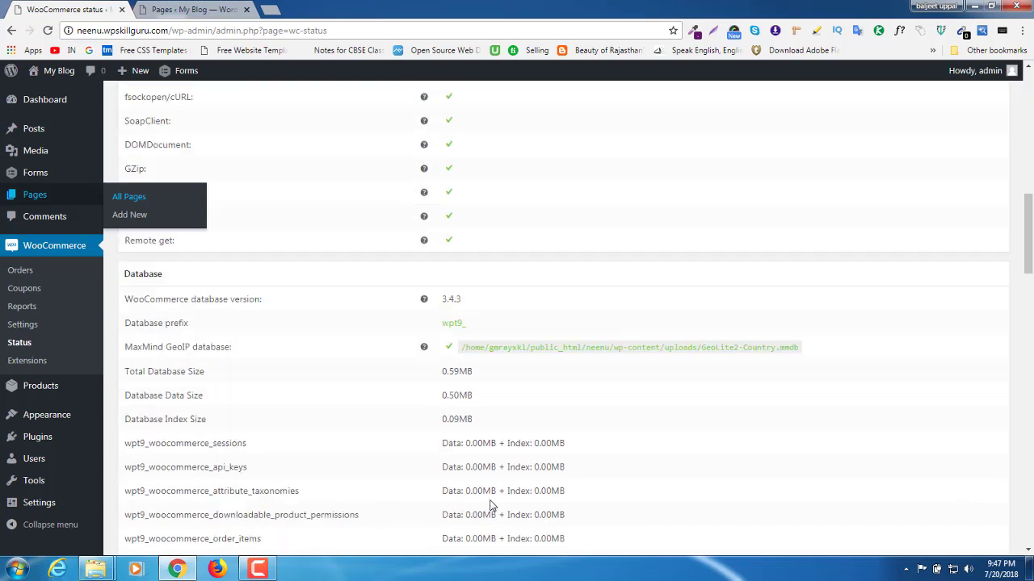
scroll(490, 506, "up", 15)
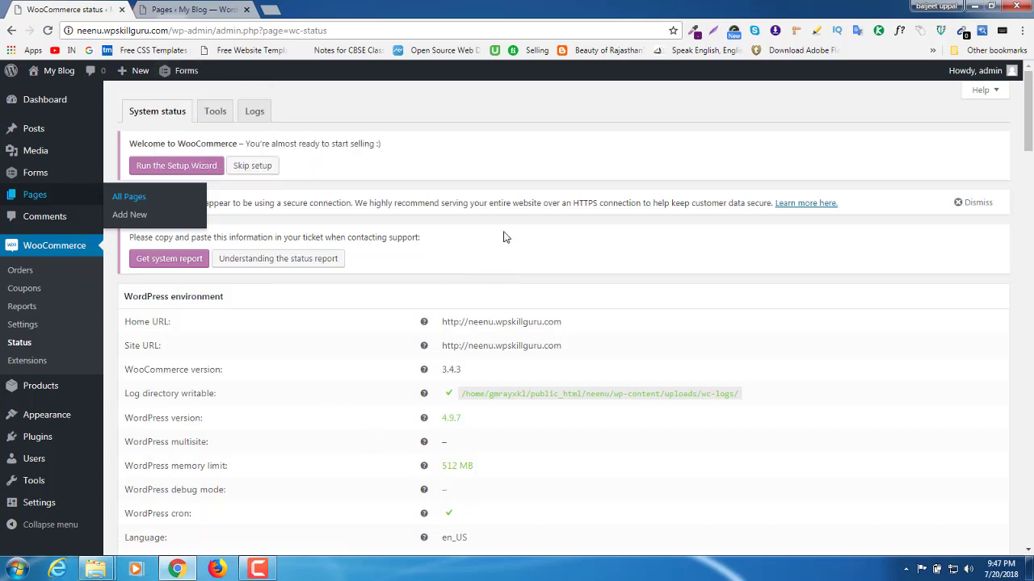
Open the WooCommerce status tools and review the transients entries, highlighting the Expired transients title and description
left_click(218, 121)
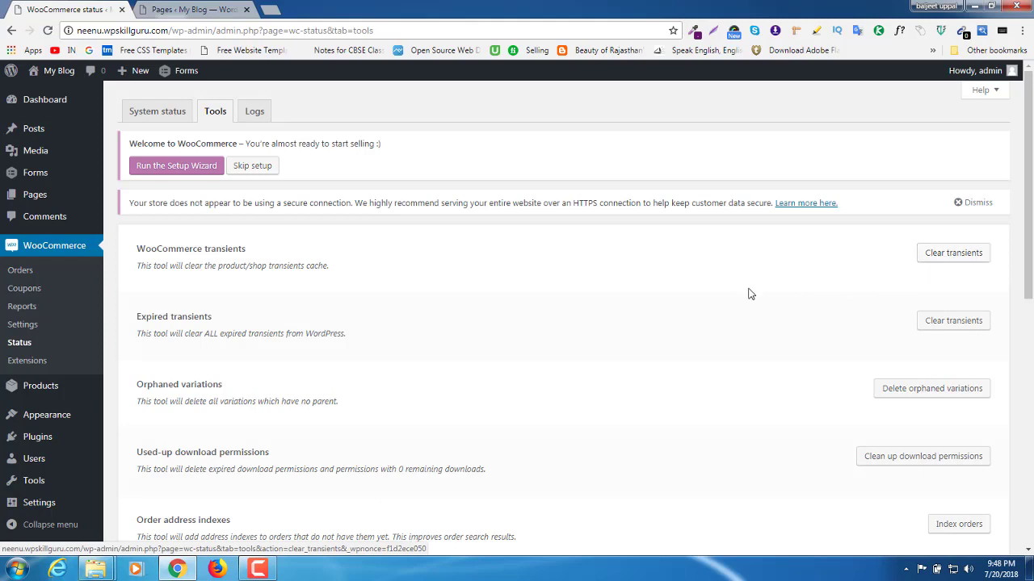
scroll(180, 298, "down", 1)
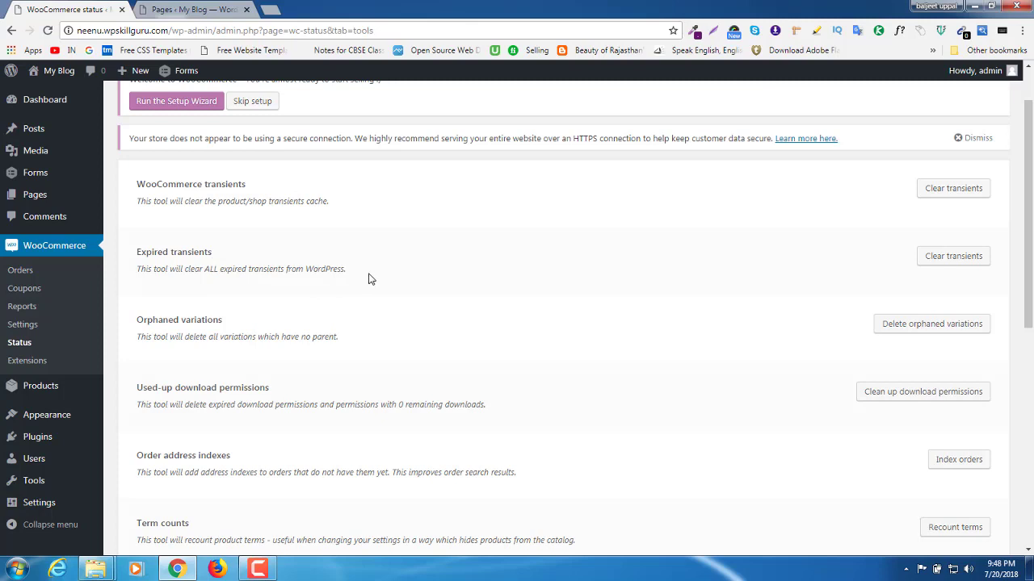
left_click_drag(346, 269, 136, 252)
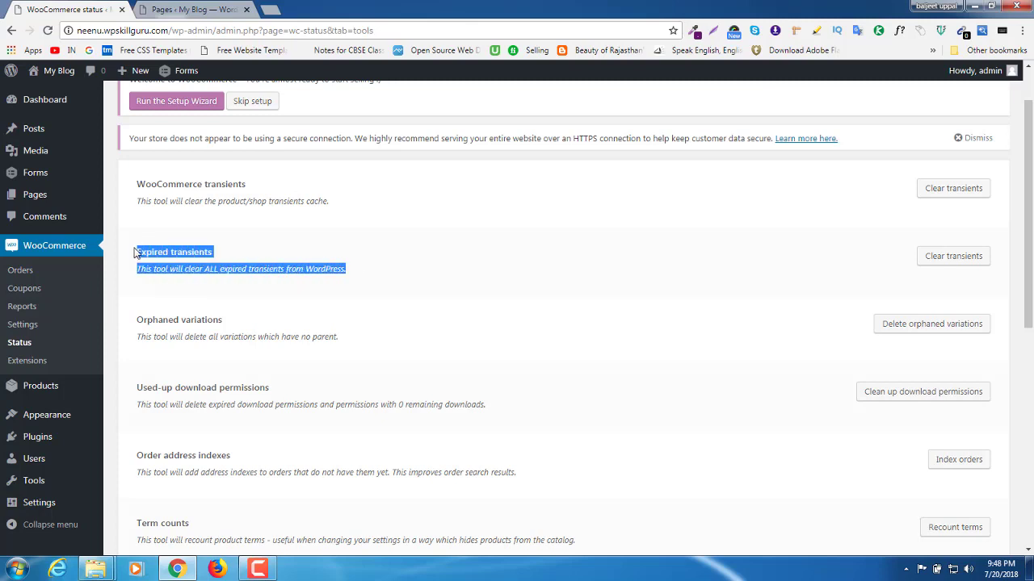
left_click(310, 243)
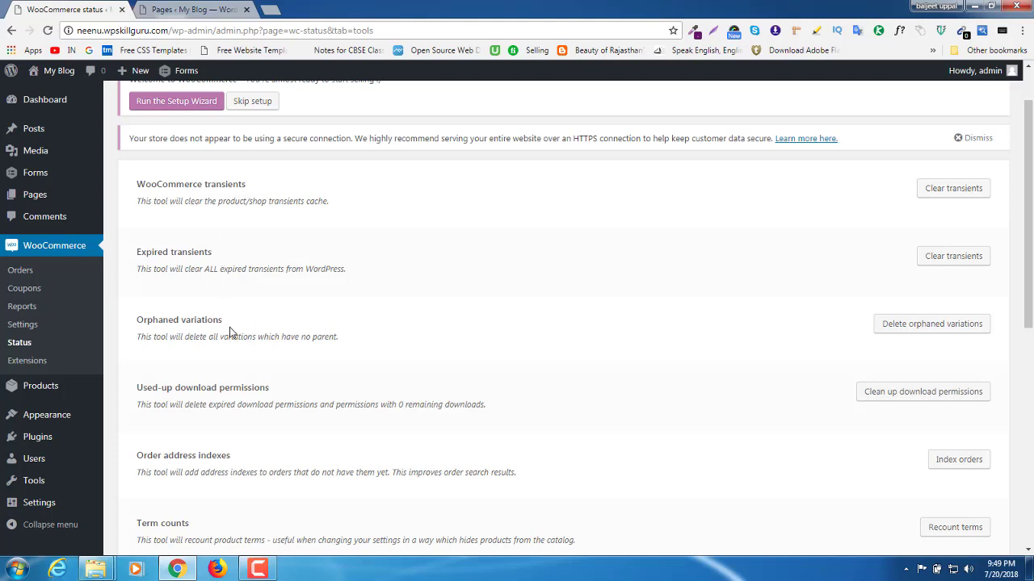
Highlight the Orphaned variations title and description, and run the tool that deletes orphaned variations
left_click_drag(220, 320, 137, 319)
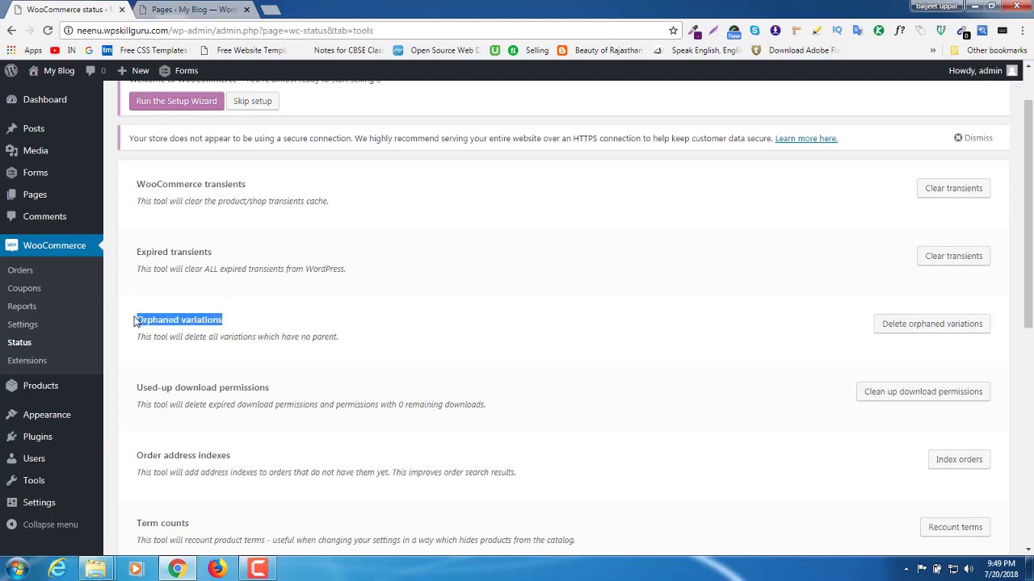
left_click(292, 306)
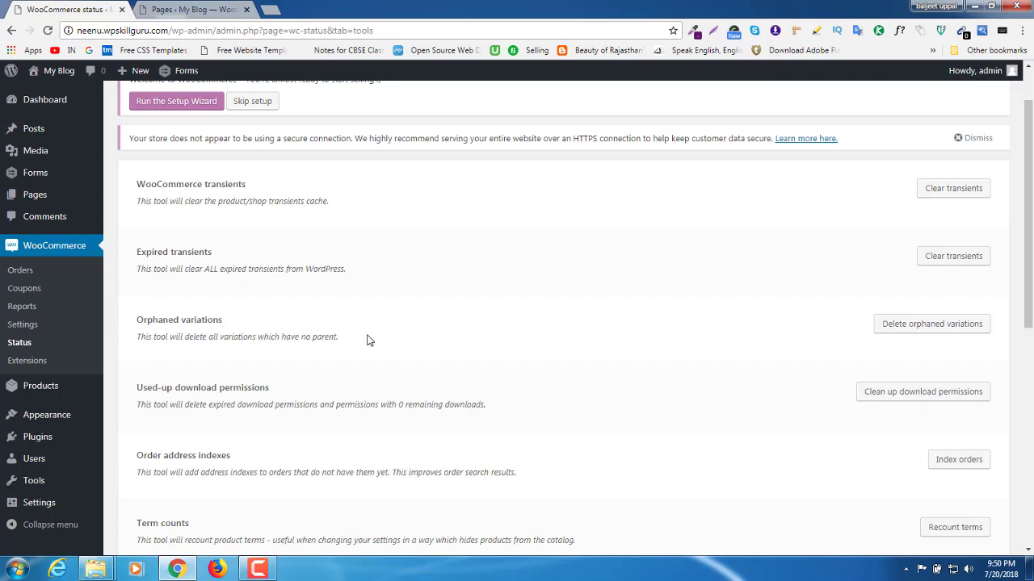
left_click_drag(367, 339, 133, 328)
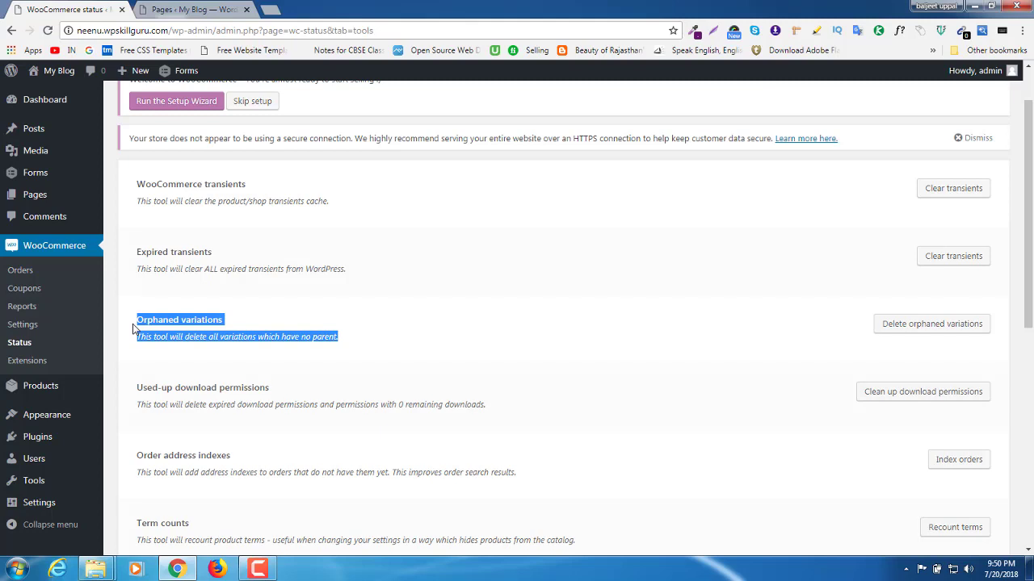
left_click(954, 331)
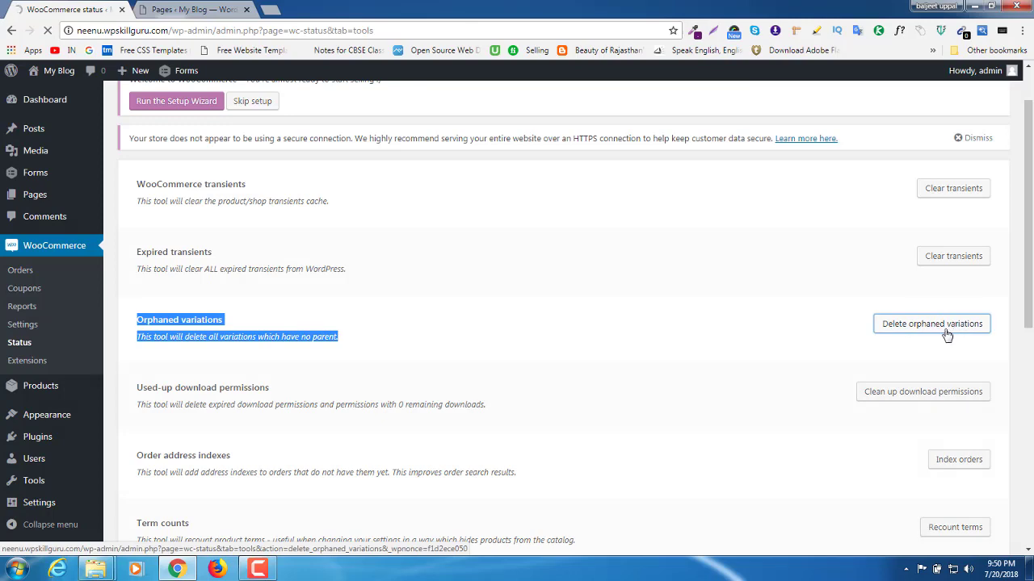
Review the Used-up download permissions and Order address indexes tools, highlighting the Used-up download permissions title
scroll(373, 427, "down", 1)
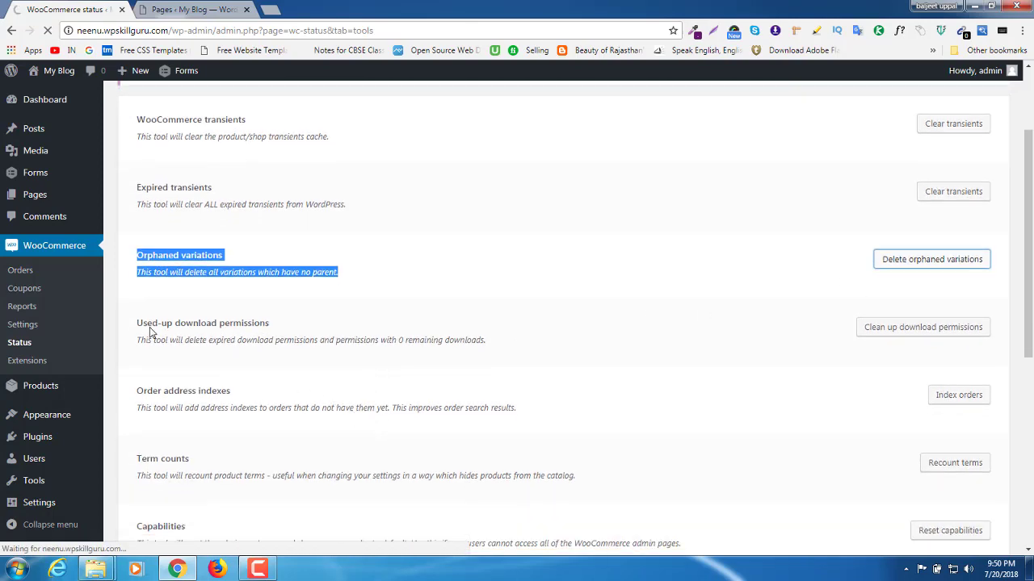
left_click_drag(136, 323, 283, 328)
left_click(425, 328)
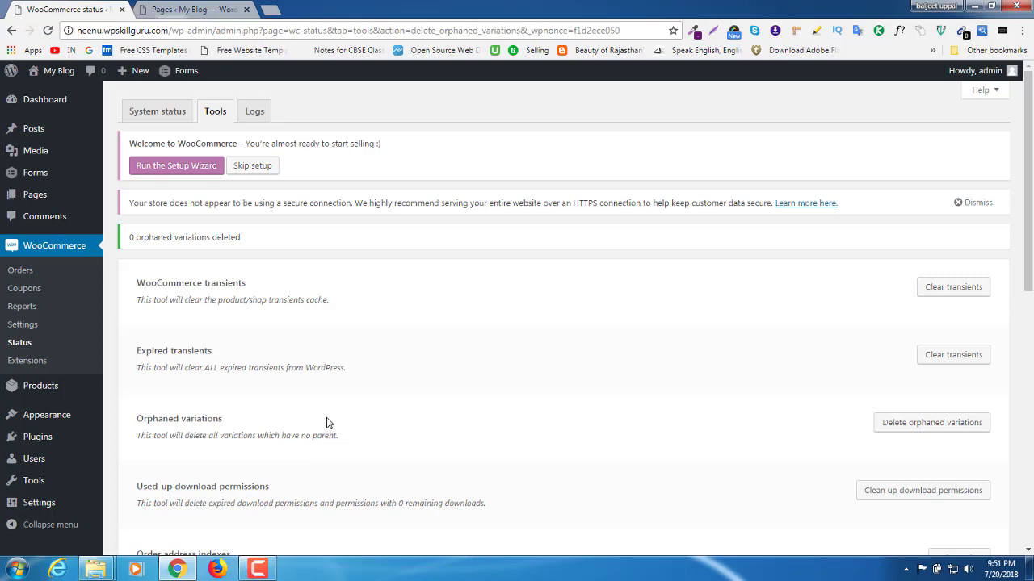
scroll(327, 422, "down", 3)
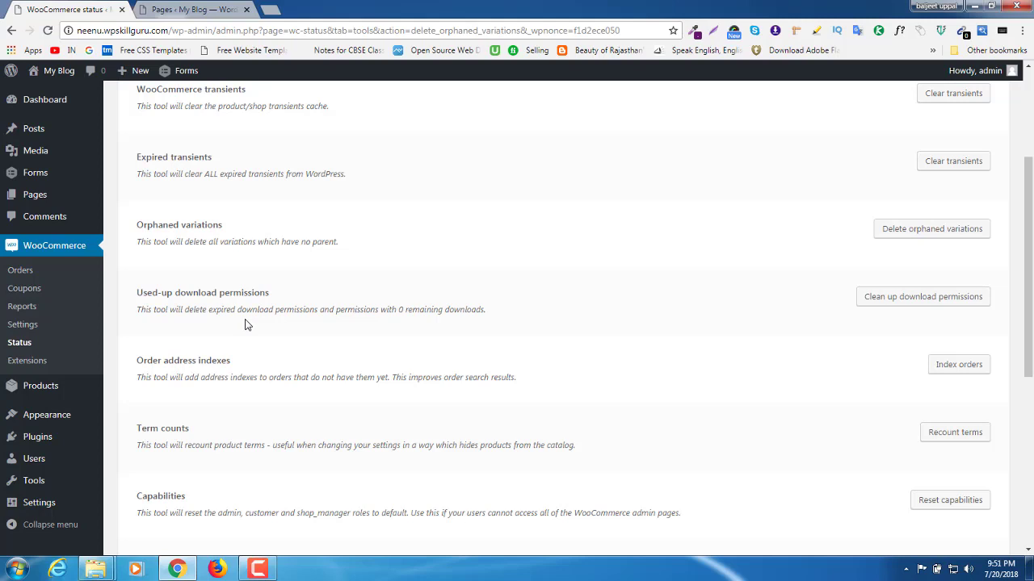
Examine the Term counts tool, highlighting its title and its description about recounting product terms
scroll(299, 344, "down", 2)
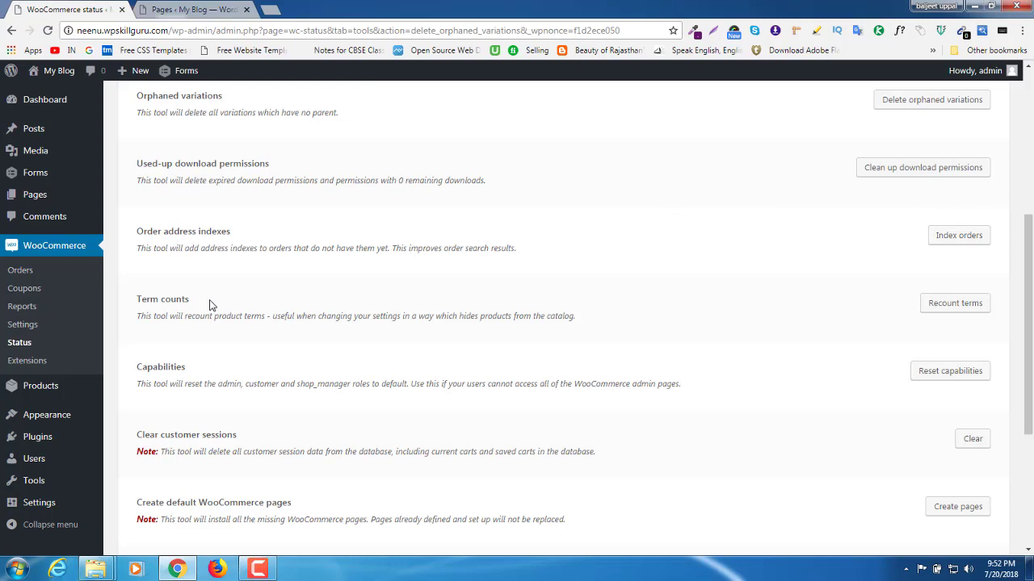
left_click_drag(189, 300, 140, 299)
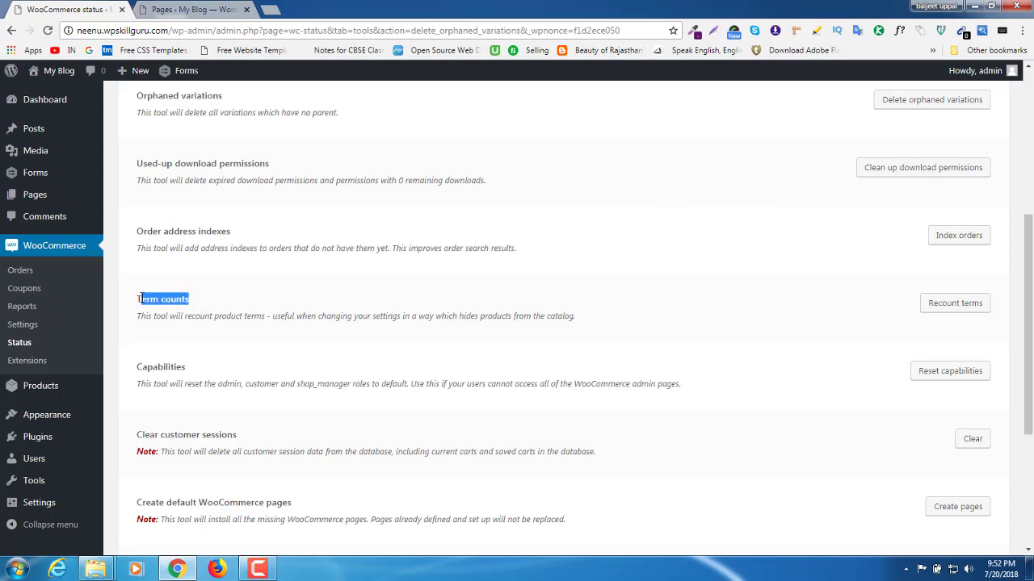
left_click(275, 279)
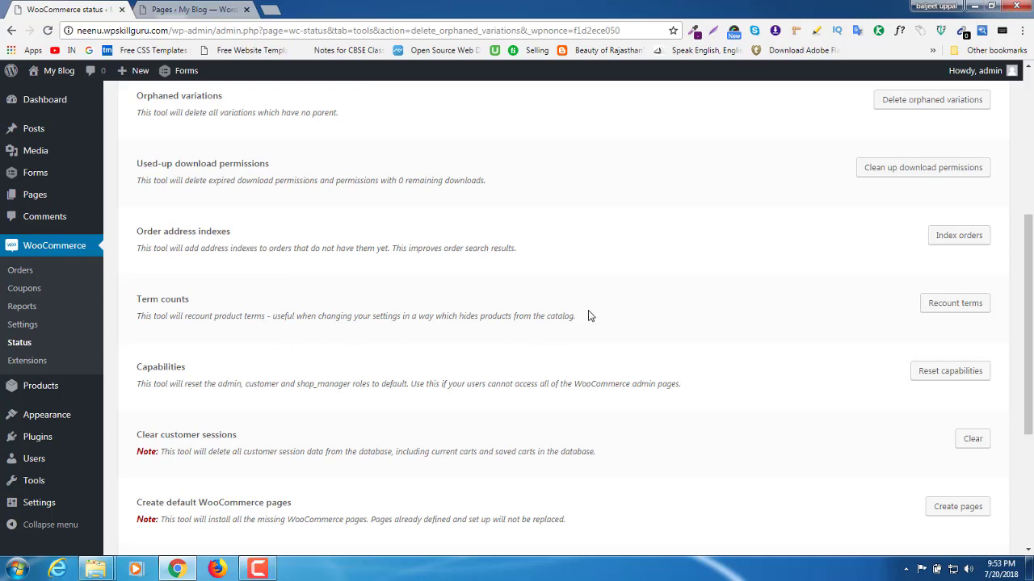
left_click_drag(579, 315, 139, 294)
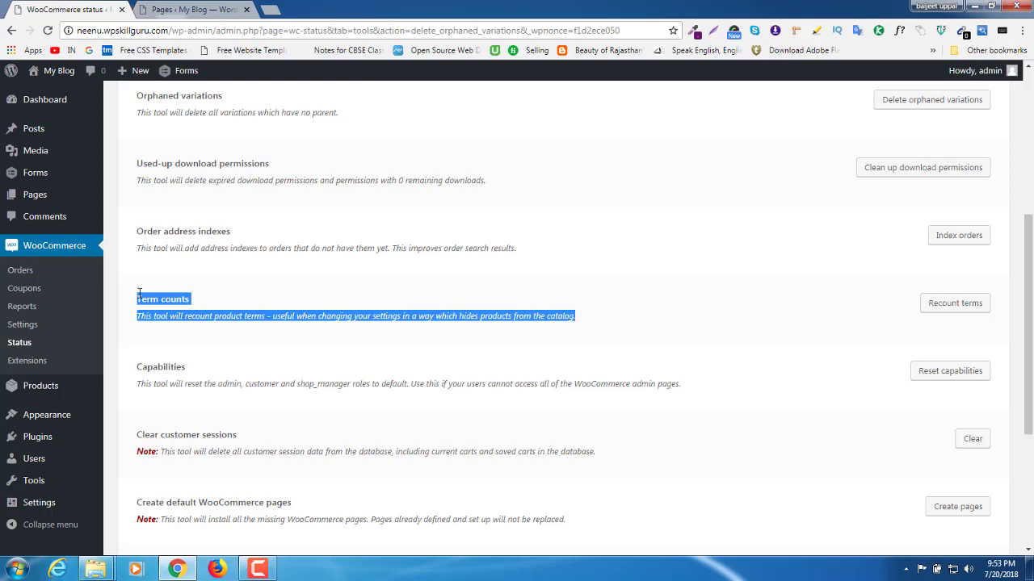
left_click(237, 294)
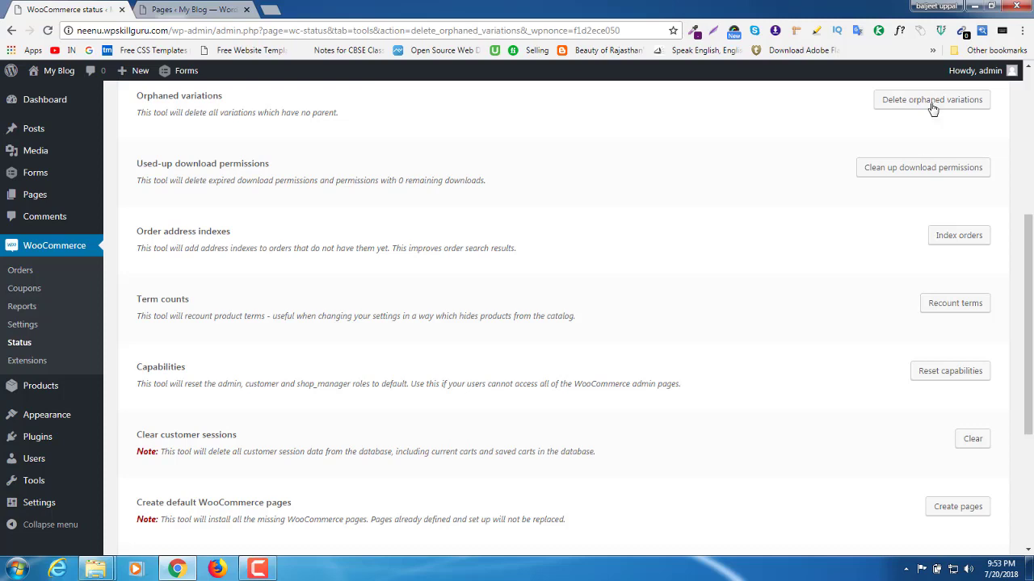
Review the Capabilities and Clear customer sessions tools, highlighting the Capabilities title and the customer sessions Note label
left_click_drag(198, 370, 130, 371)
scroll(710, 389, "down", 2)
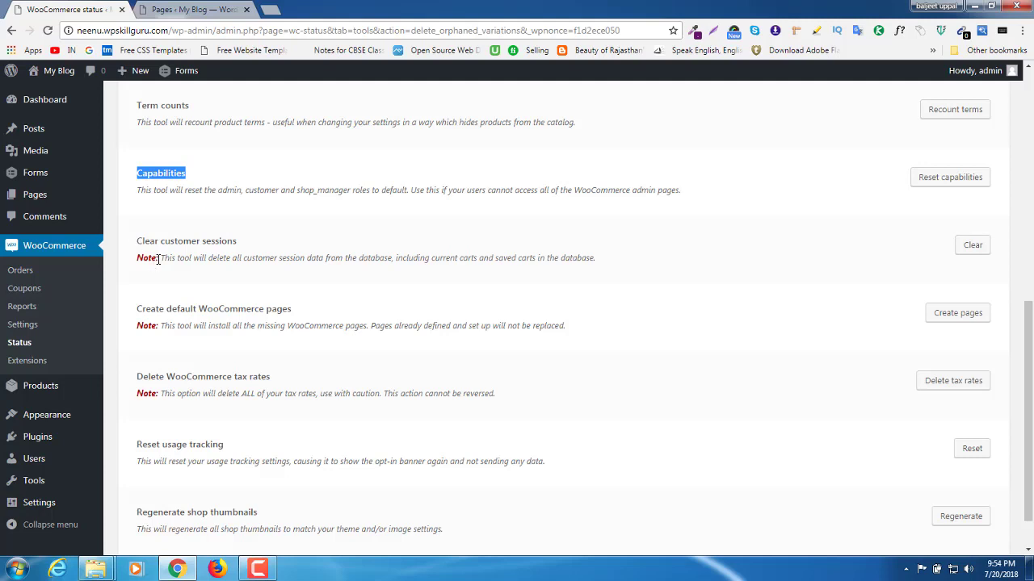
left_click_drag(159, 258, 138, 256)
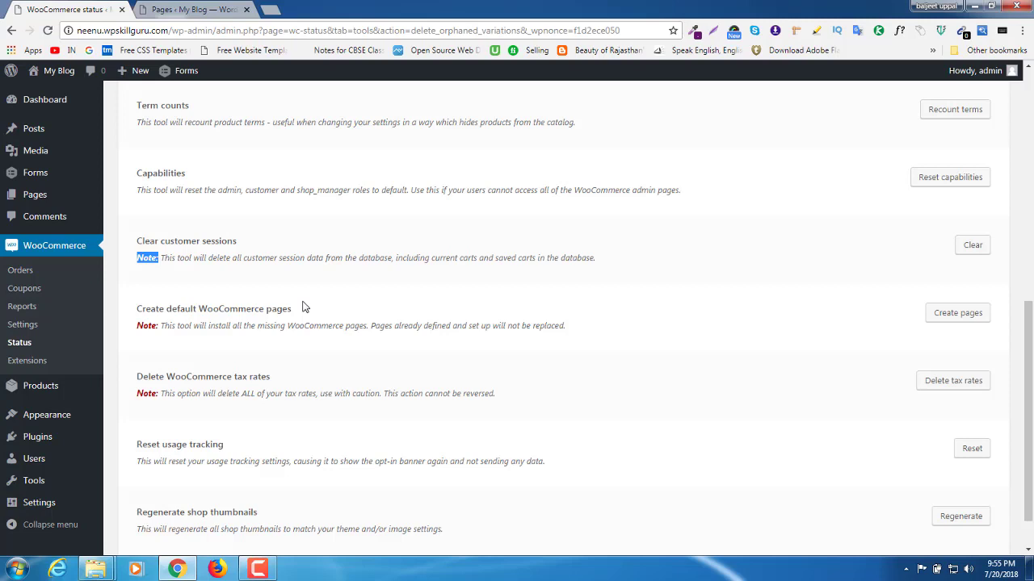
left_click(350, 292)
Review the last tools in the list, highlighting the Reset usage tracking and Regenerate shop thumbnails titles
scroll(166, 243, "down", 1)
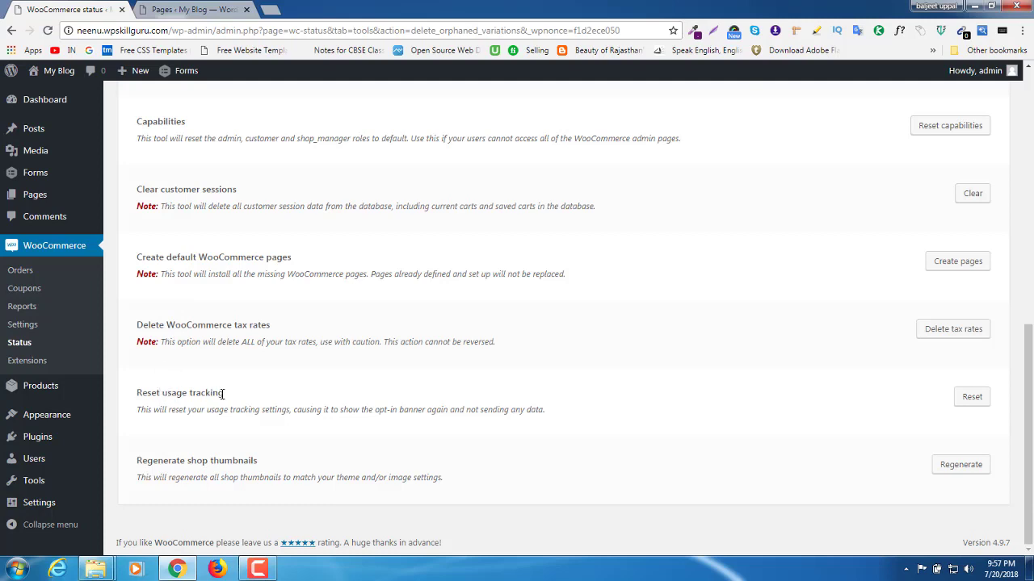
left_click_drag(220, 410, 133, 400)
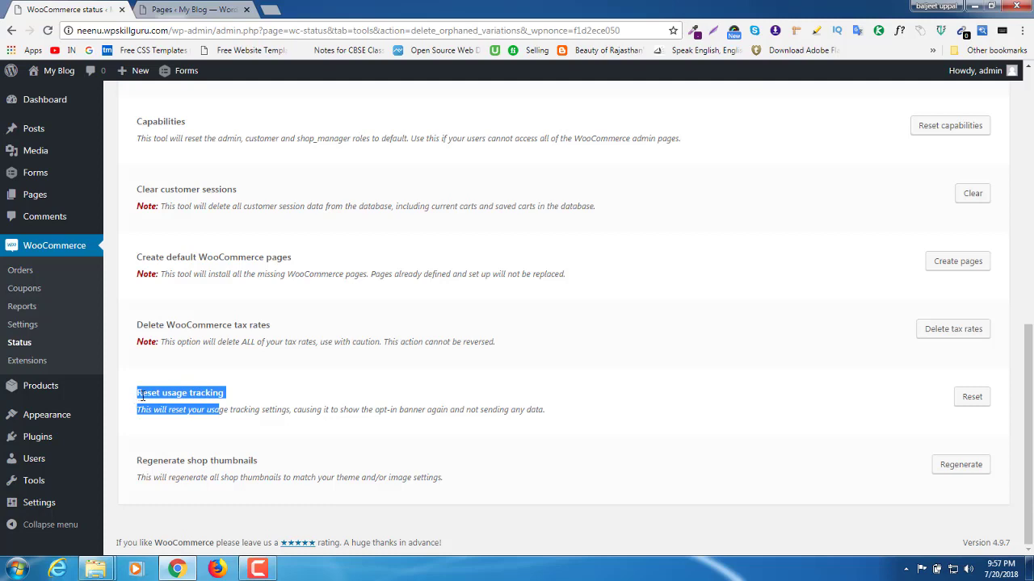
left_click(256, 392)
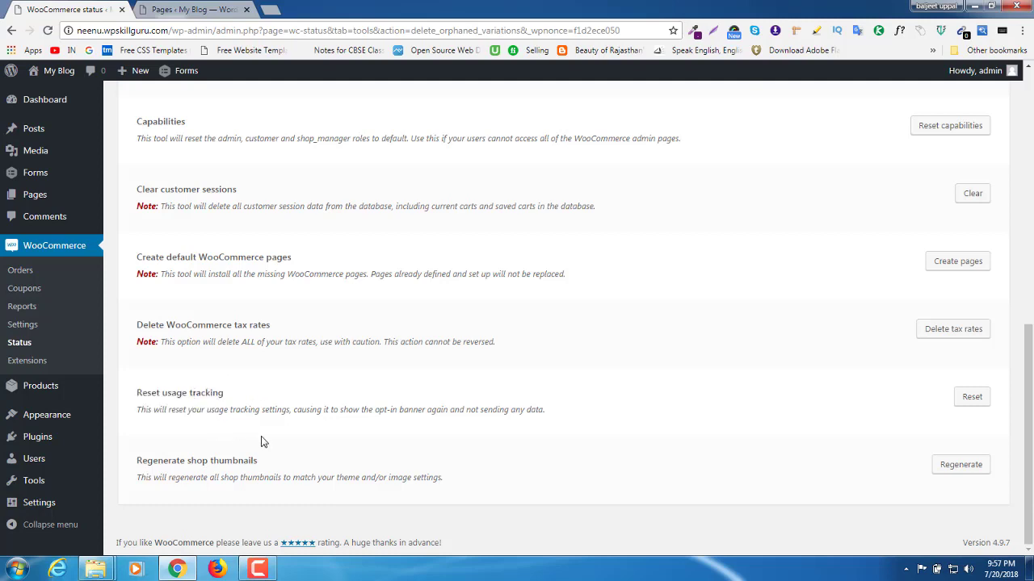
left_click_drag(268, 463, 126, 459)
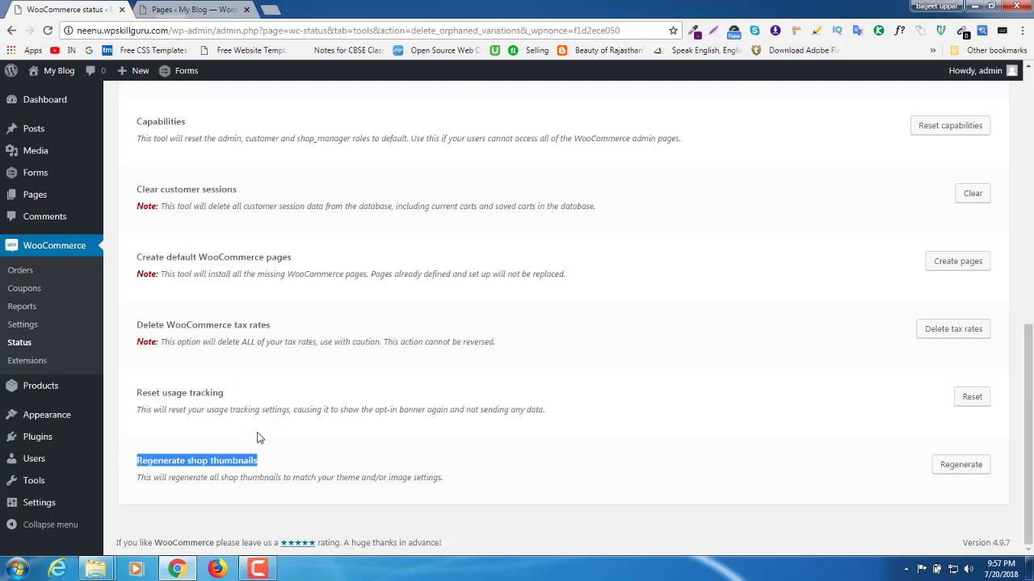
left_click(259, 437)
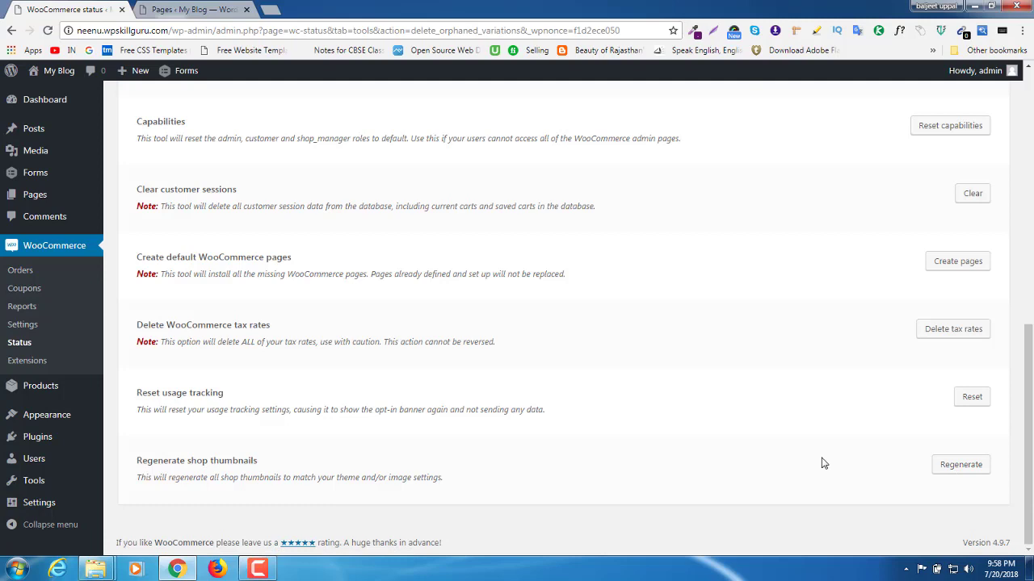
Highlight the Create default WooCommerce pages title, check the existing pages in the Pages browser tab, and return to the tools
scroll(822, 463, "up", 3)
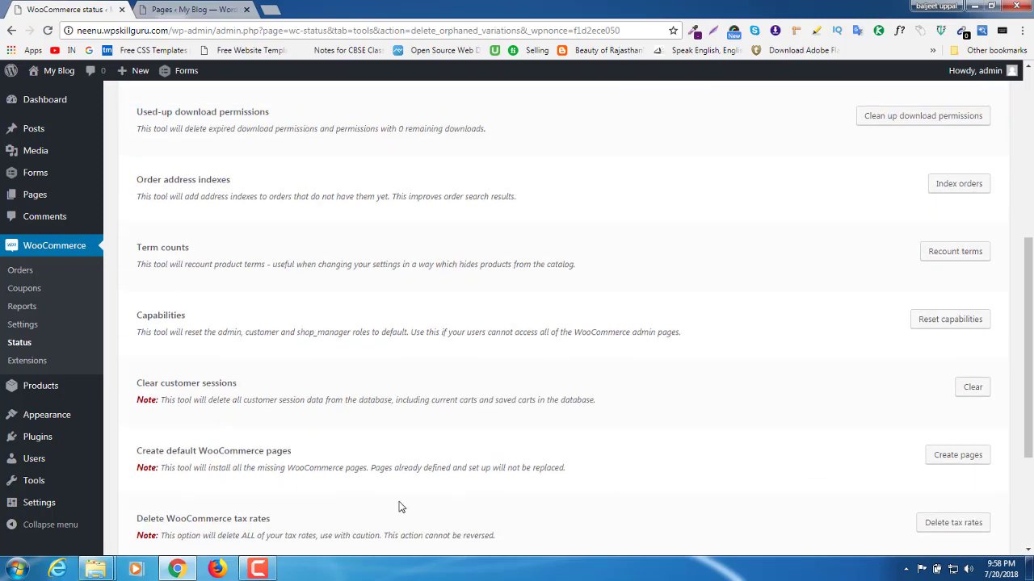
left_click_drag(296, 456, 127, 455)
left_click(180, 8)
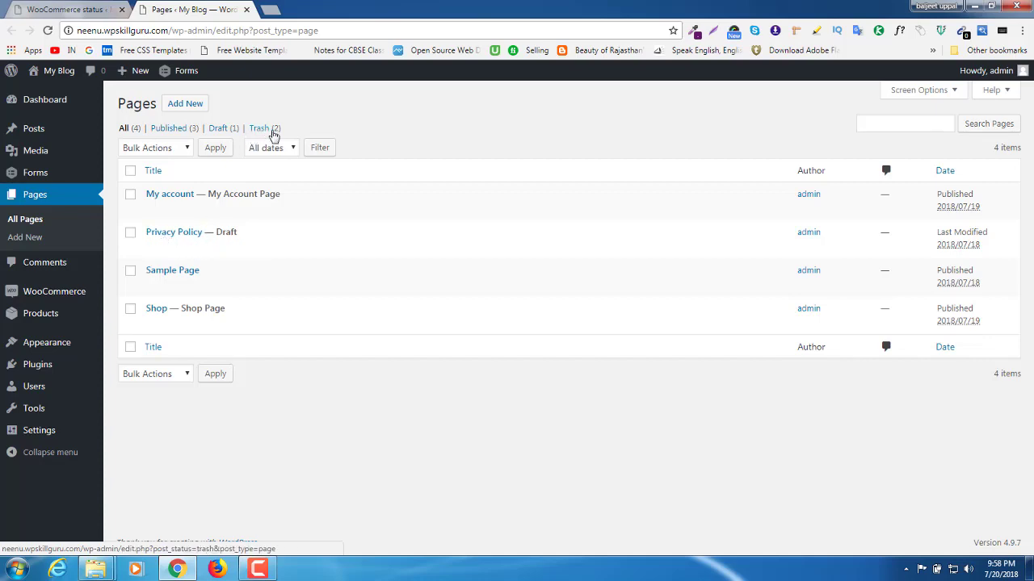
left_click(66, 9)
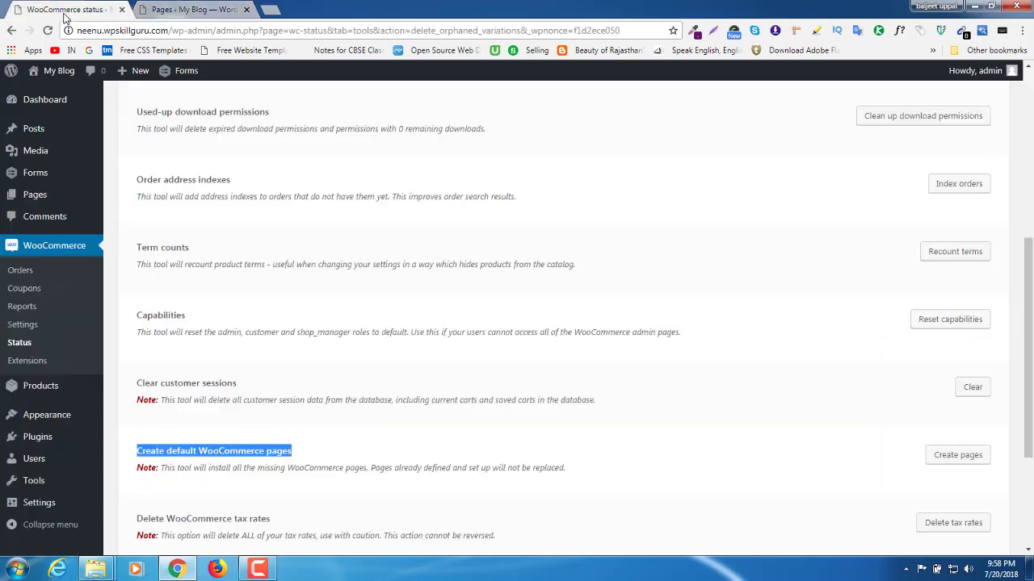
left_click(277, 436)
Highlight the note under Create default WooCommerce pages and run the tool to install the missing pages
scroll(344, 461, "down", 2)
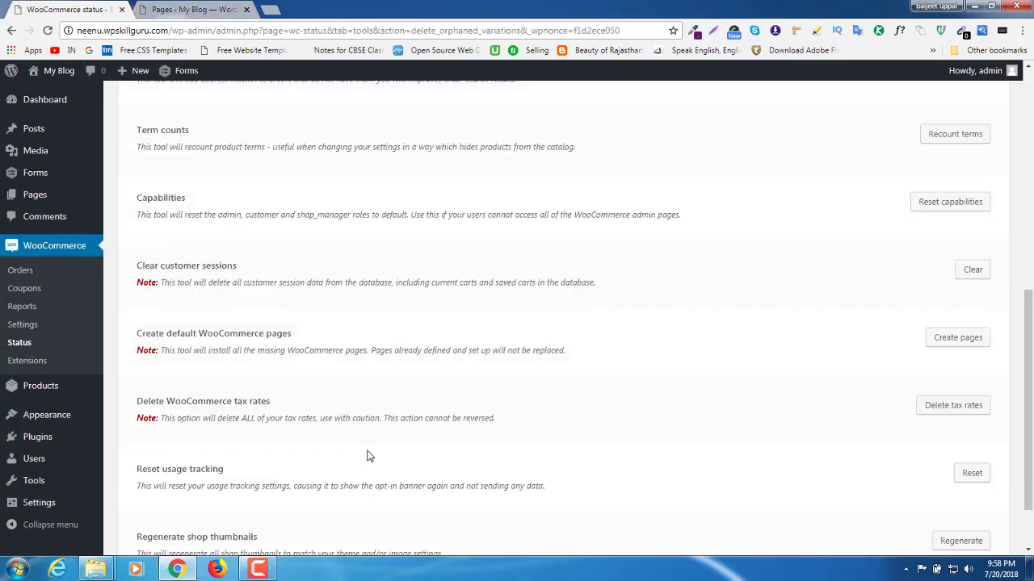
left_click_drag(567, 339, 173, 339)
left_click(288, 358)
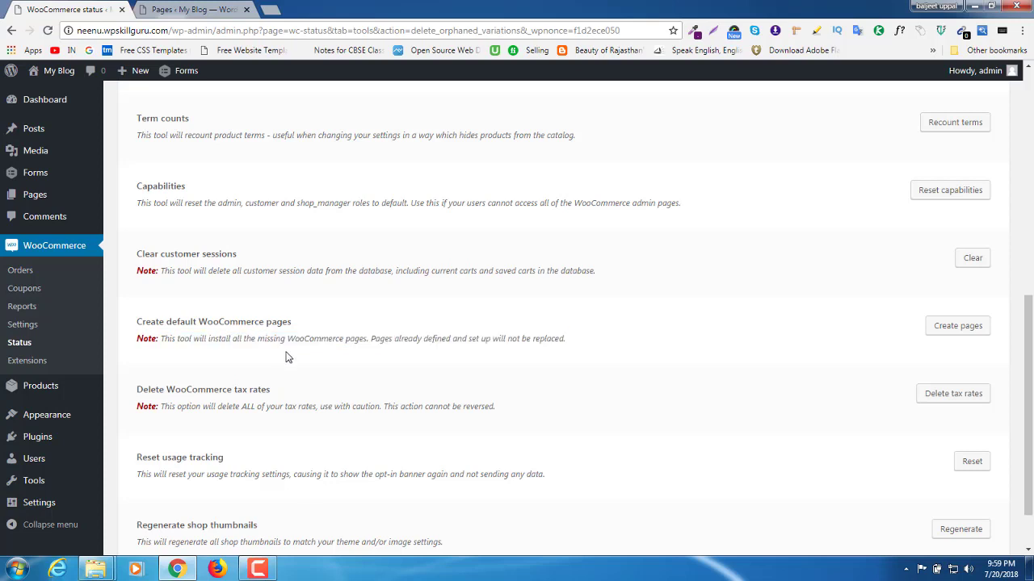
left_click_drag(299, 339, 579, 352)
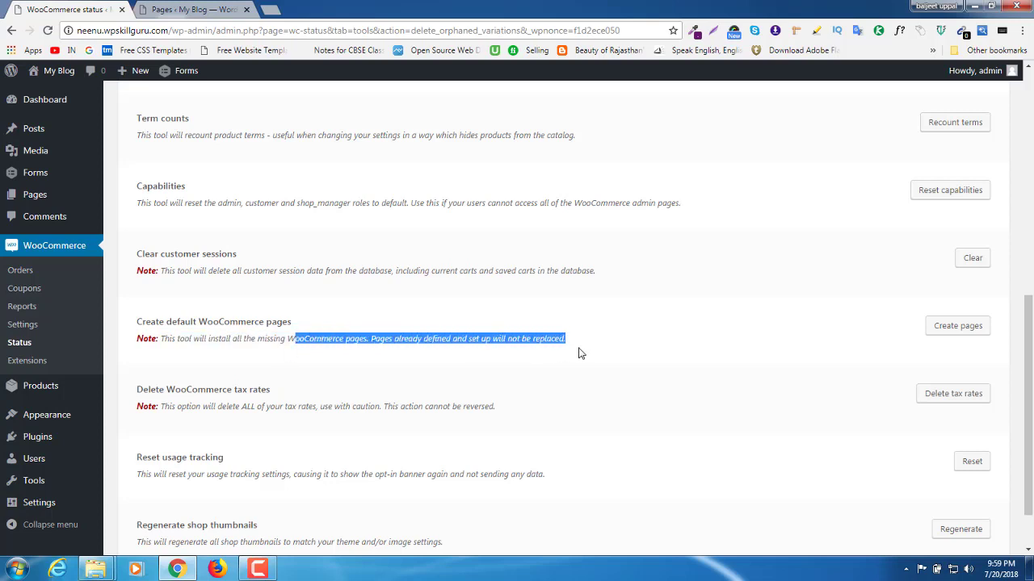
left_click(452, 380)
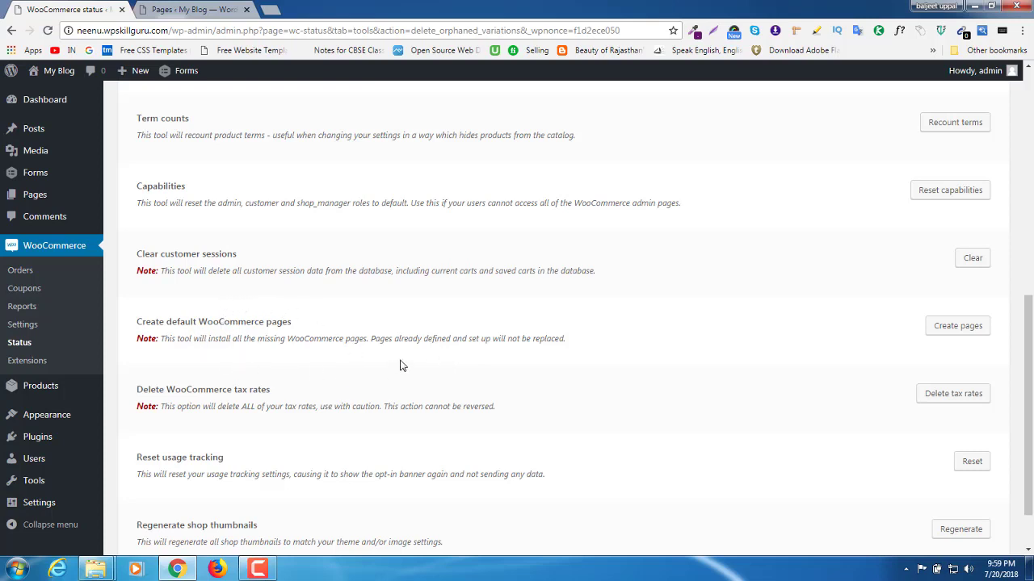
left_click(946, 325)
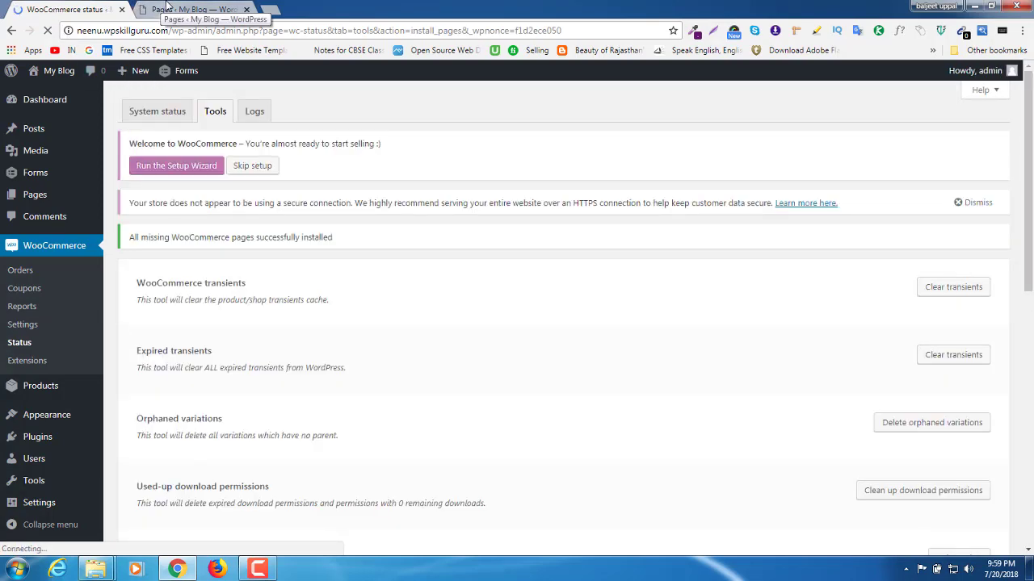
Reload the Pages list to check for the Cart and Checkout pages, and return to the WooCommerce tools list
left_click(167, 8)
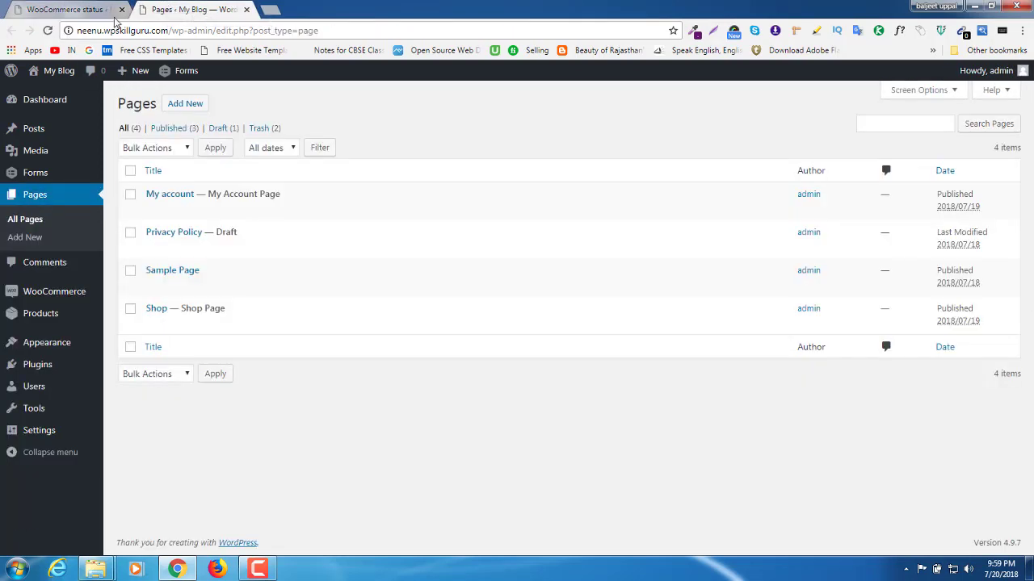
left_click(48, 31)
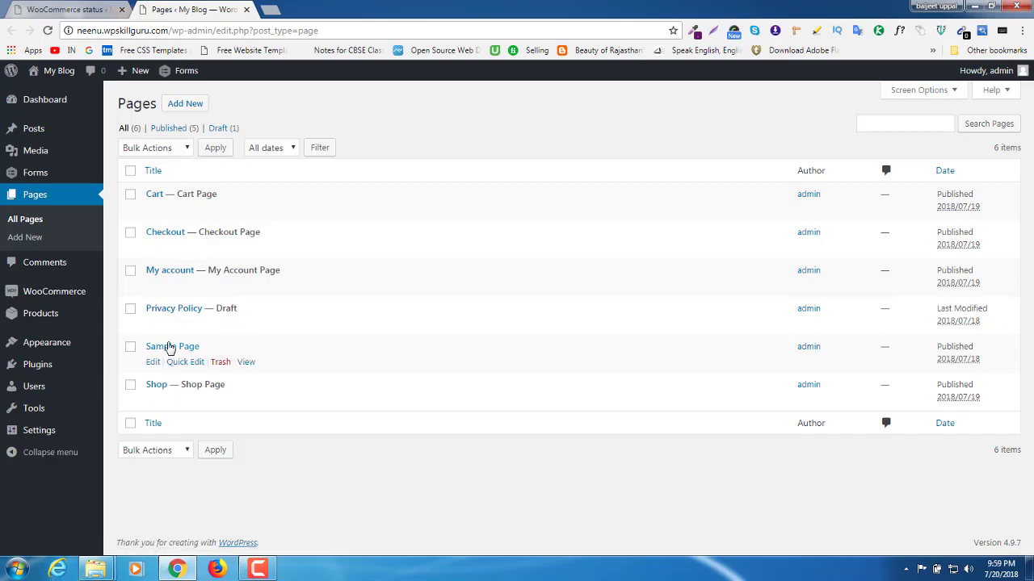
key("ctrl+shift+Tab")
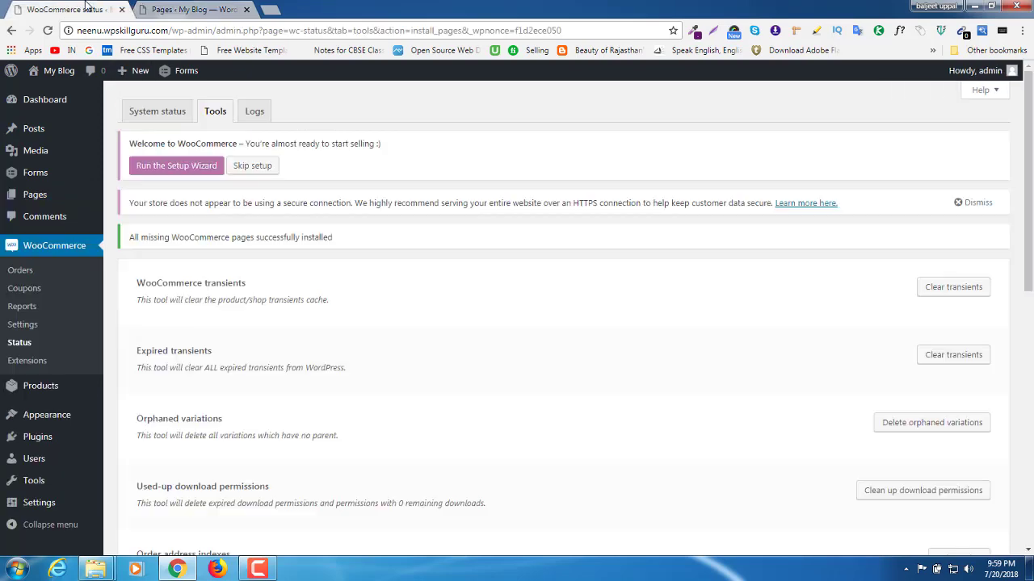
scroll(410, 429, "down", 5)
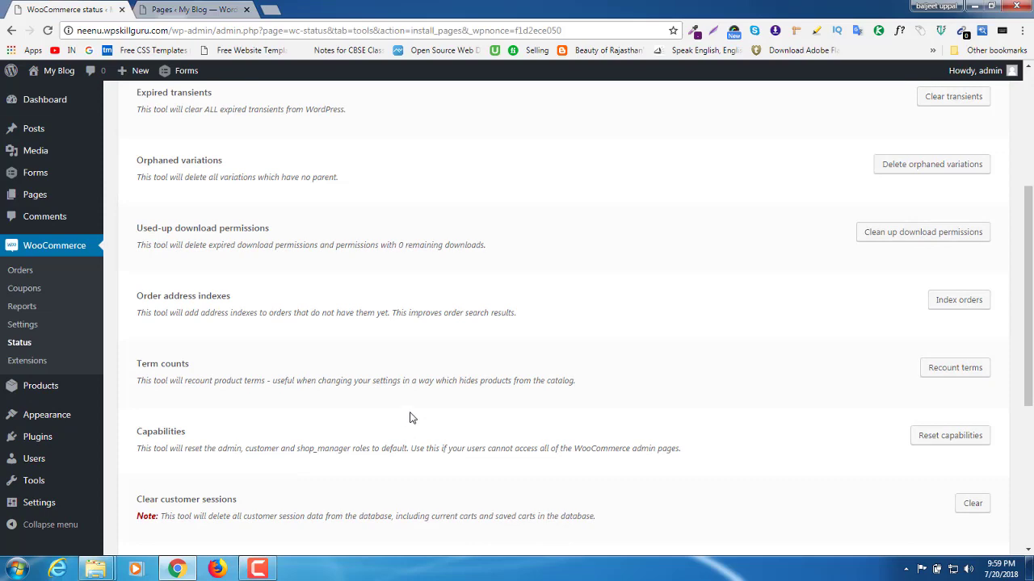
Look over the WooCommerce status tools list once more and open the WooCommerce status logs
scroll(410, 416, "down", 2)
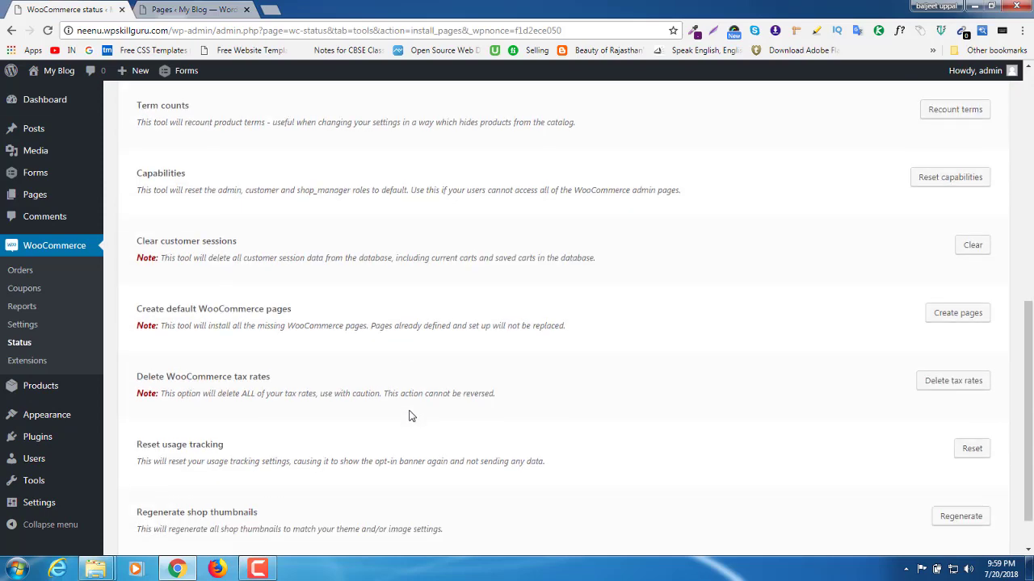
scroll(411, 416, "up", 7)
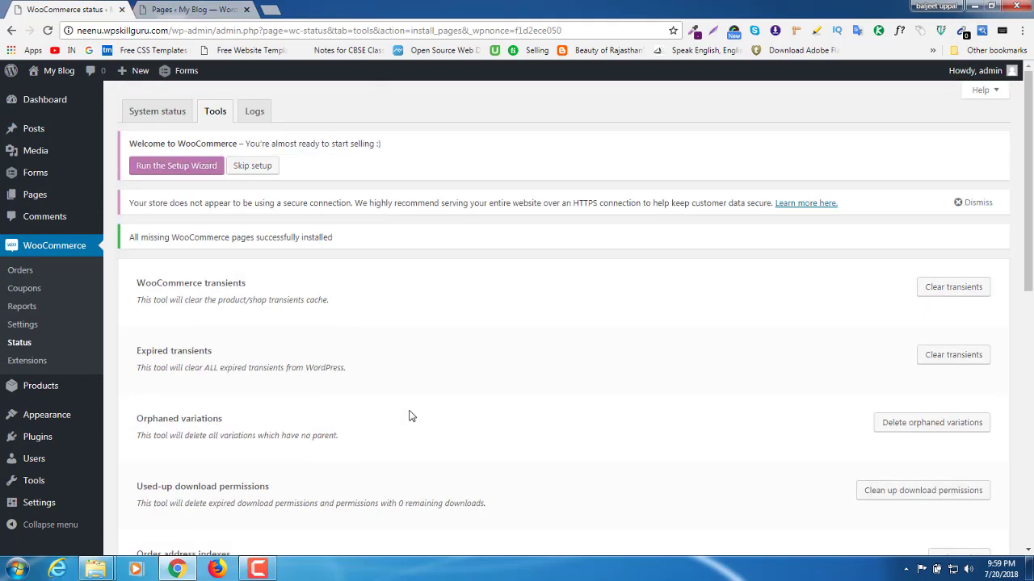
scroll(410, 416, "down", 7)
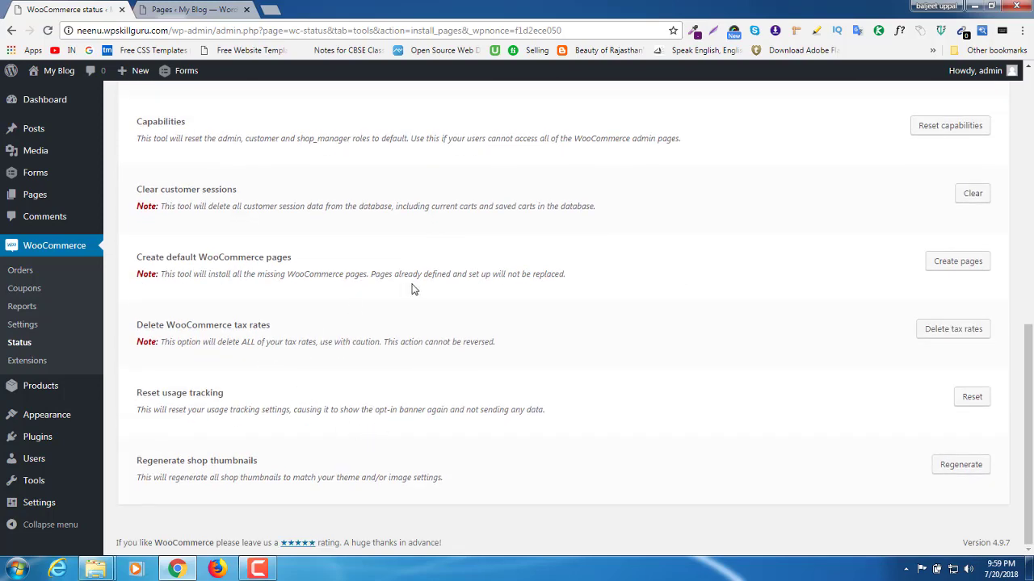
scroll(694, 333, "up", 4)
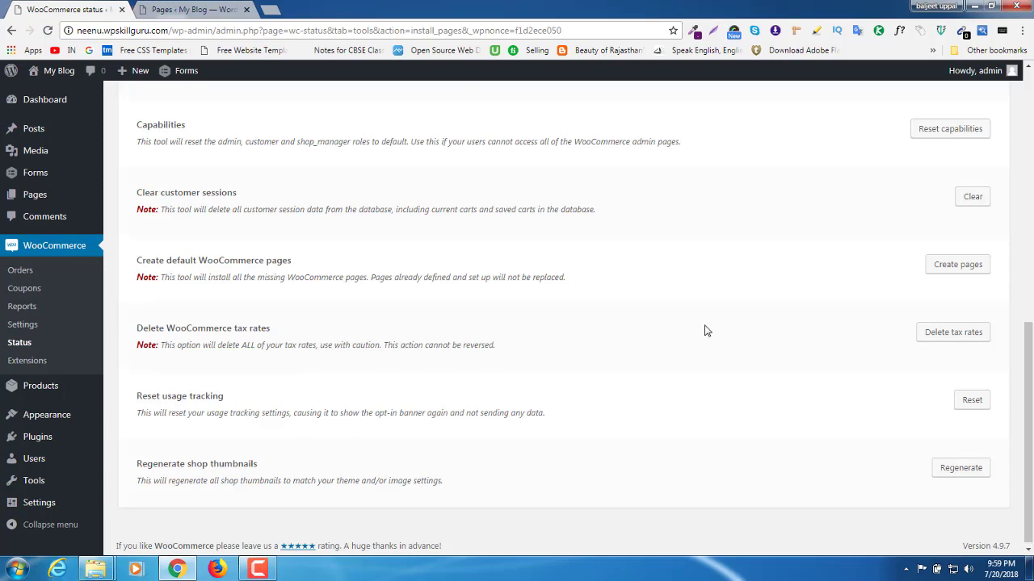
scroll(692, 336, "up", 3)
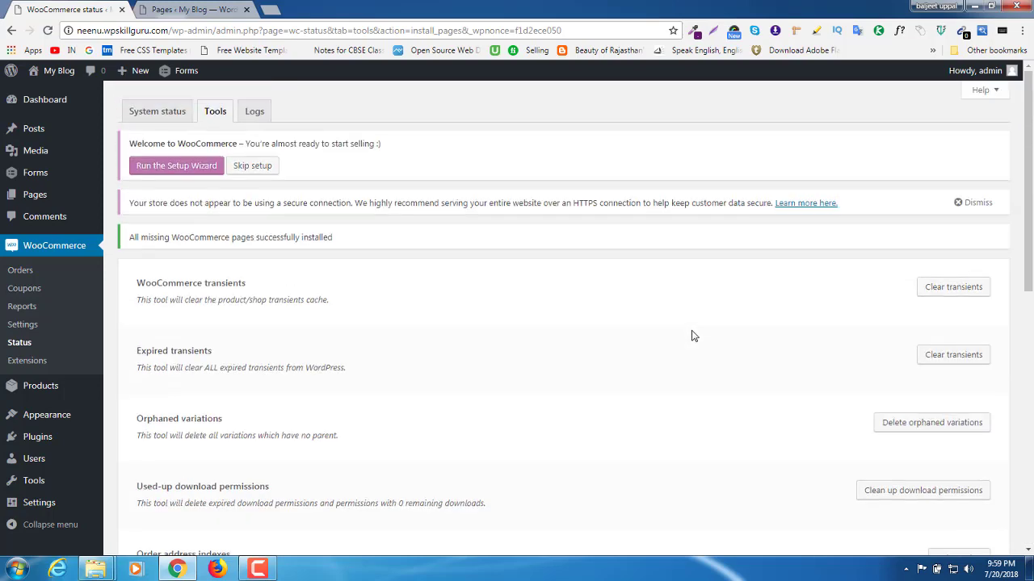
left_click(267, 112)
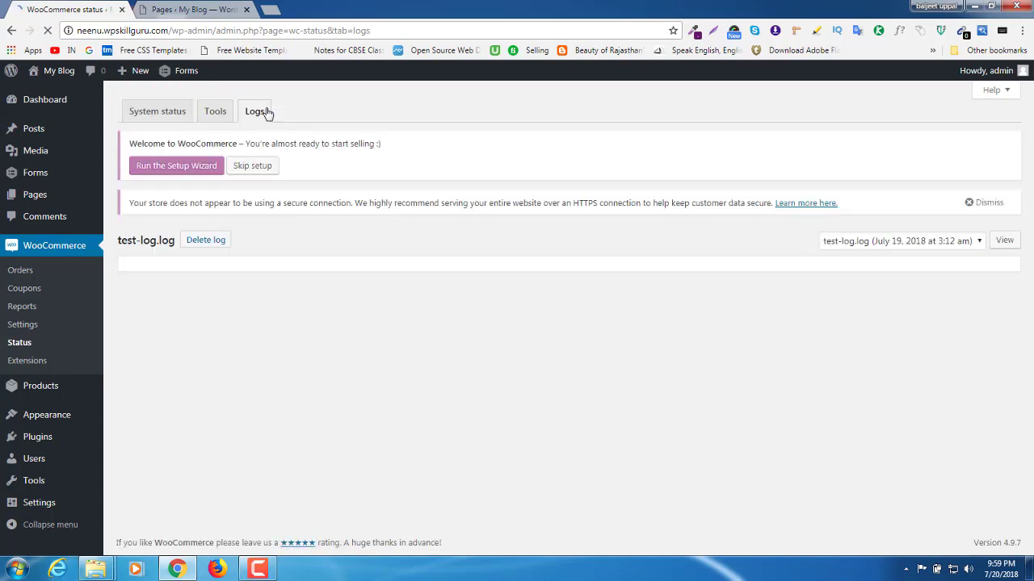